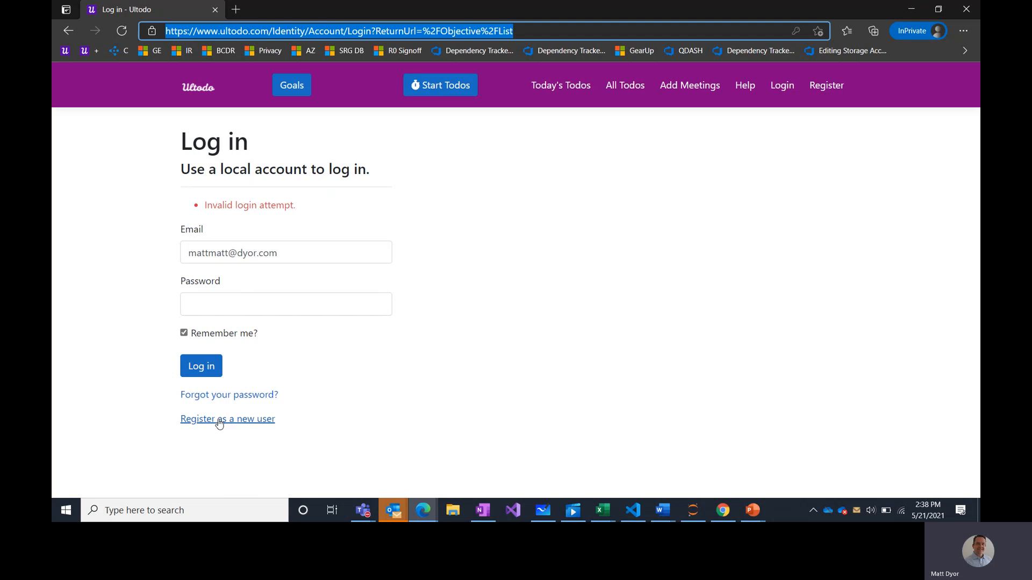
- Open the new-user registration form and enter the account e-mail address, fixing its typo
left_click(221, 419)
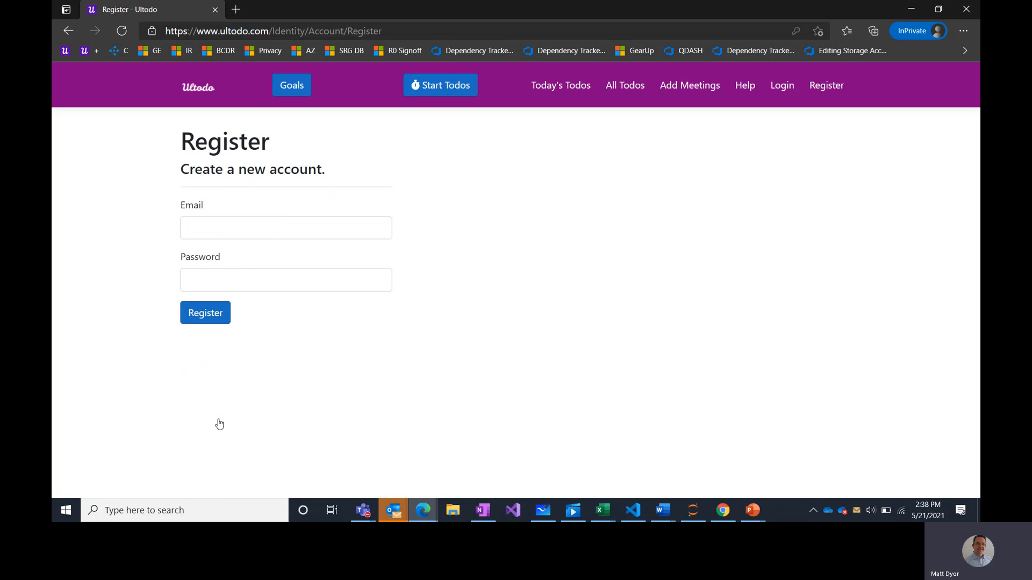
left_click(228, 225)
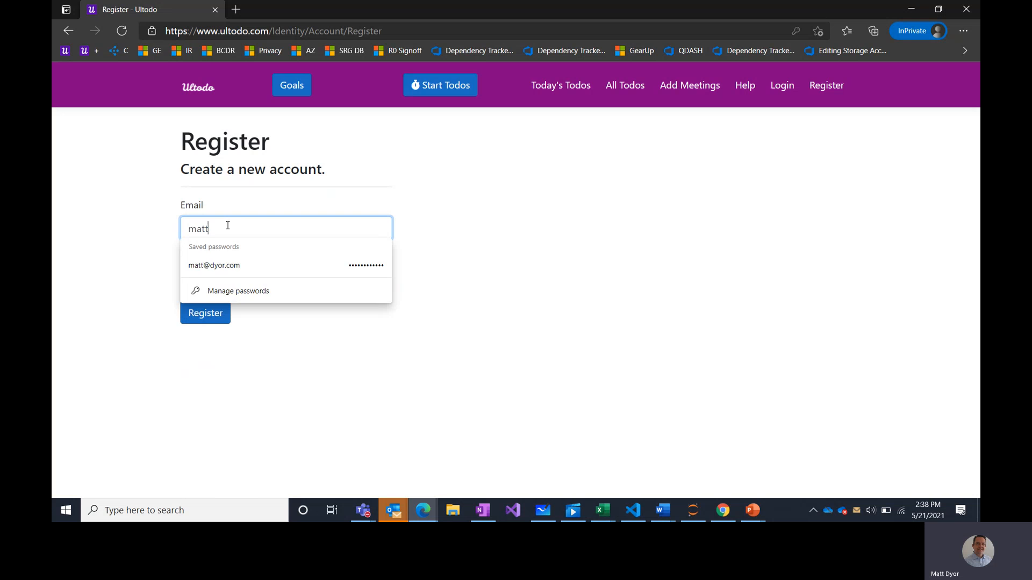
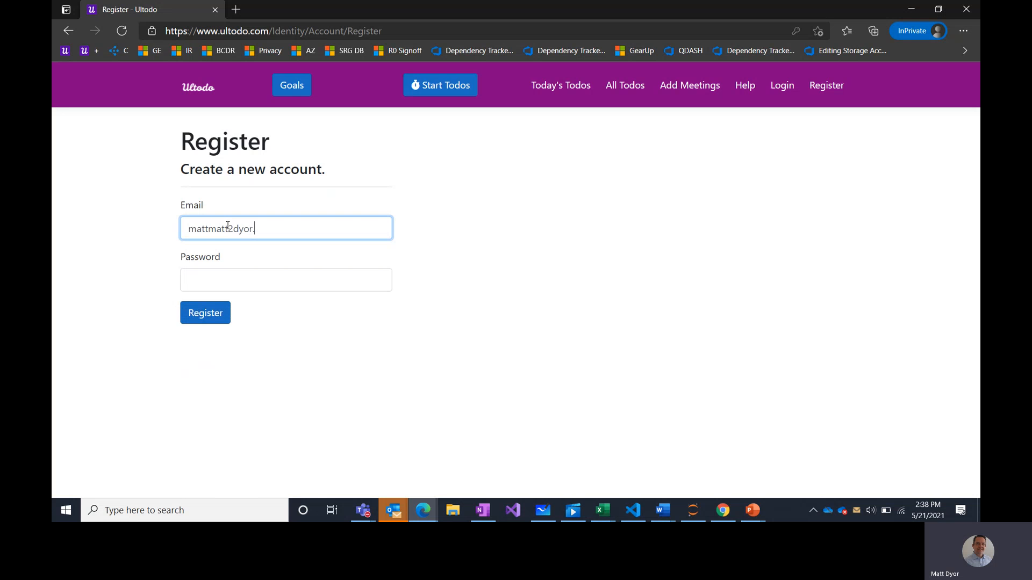
key("Left")
key("Left")
key("Left")
- Enter the account password and submit the registration
left_click(230, 286)
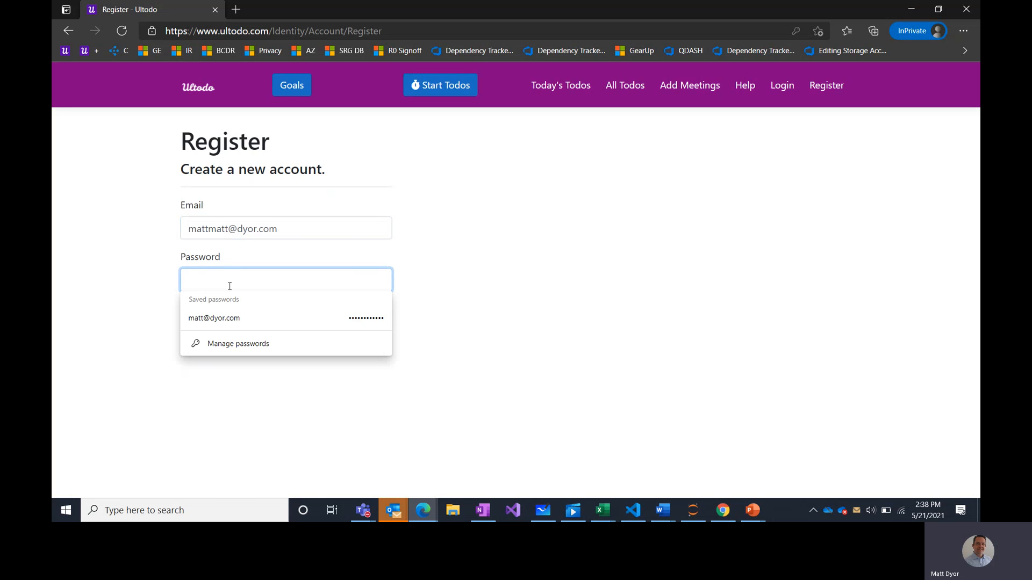
type("Pass")
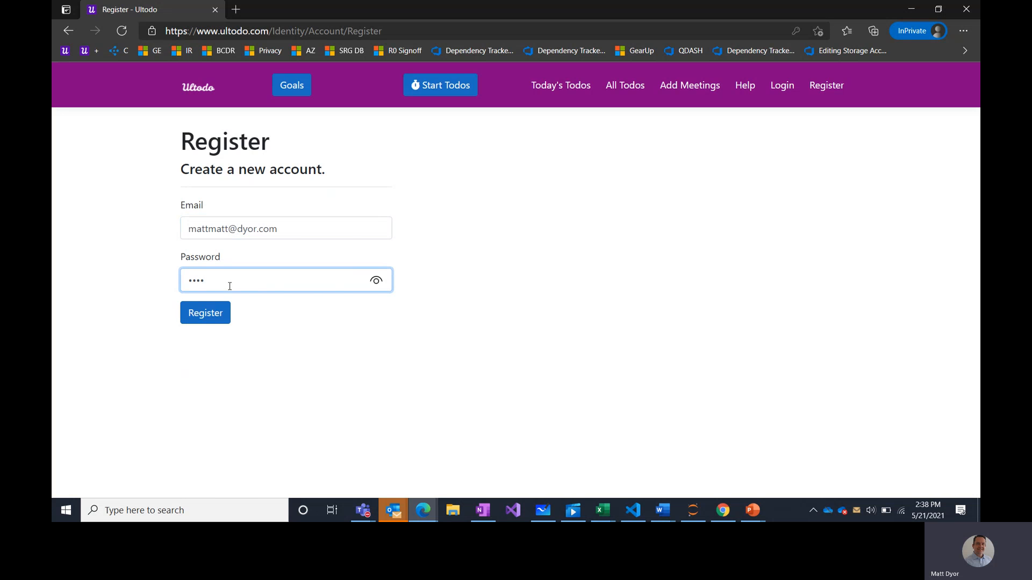
left_click(218, 310)
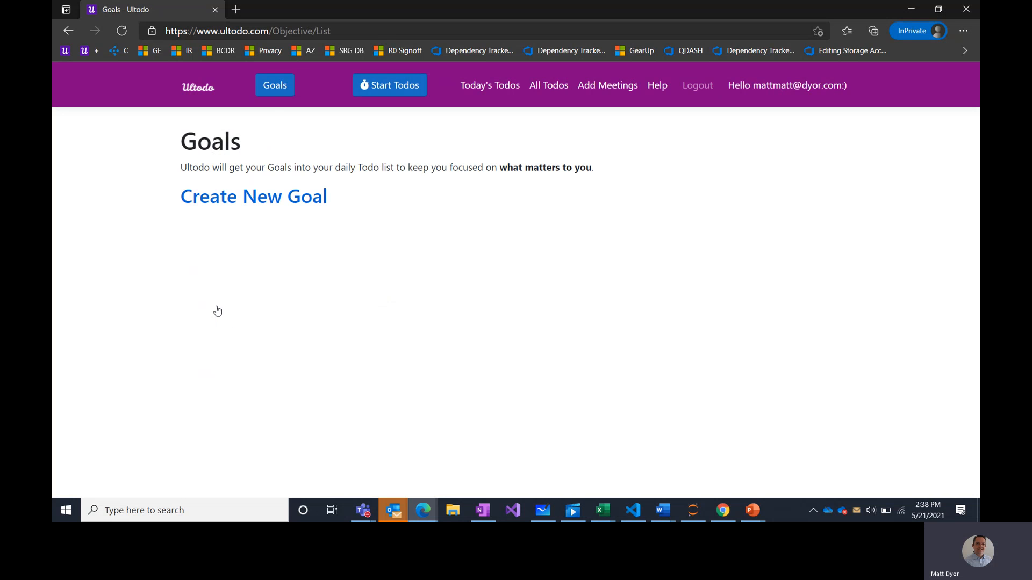
- Start a new goal and name it 'Fitnes: pushups'
left_click(288, 211)
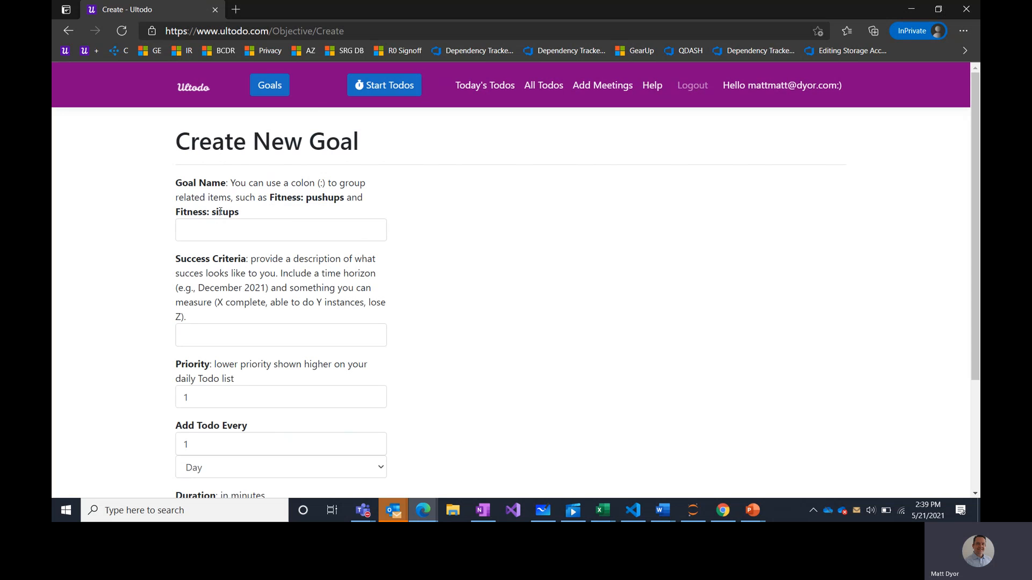
left_click(223, 235)
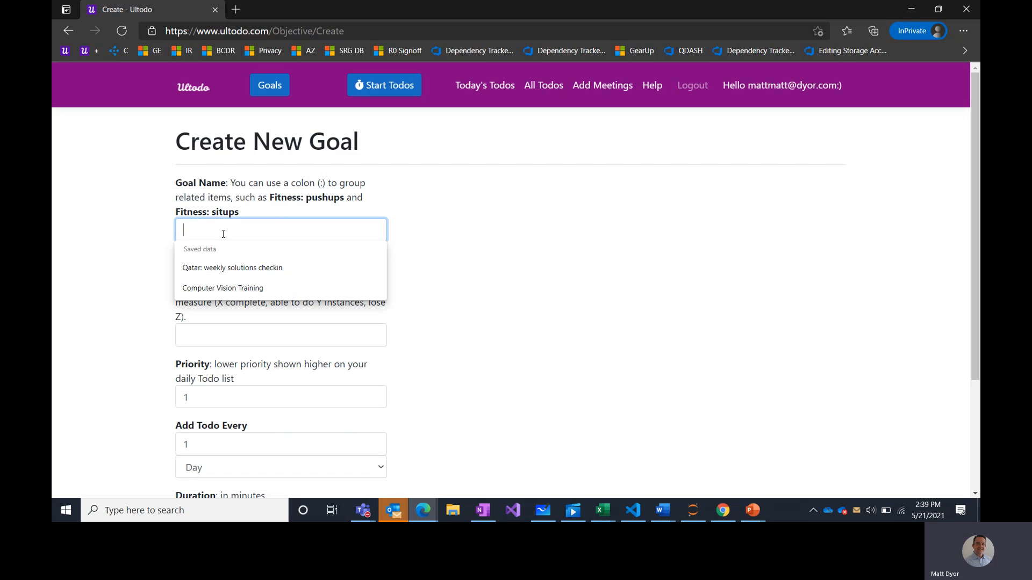
left_click(408, 214)
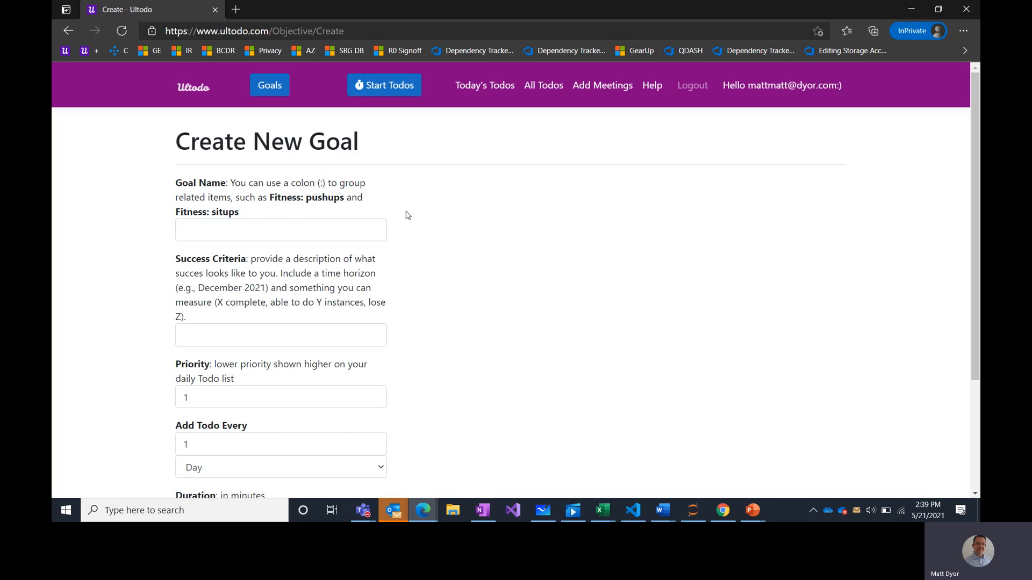
double_click(285, 197)
left_click(250, 229)
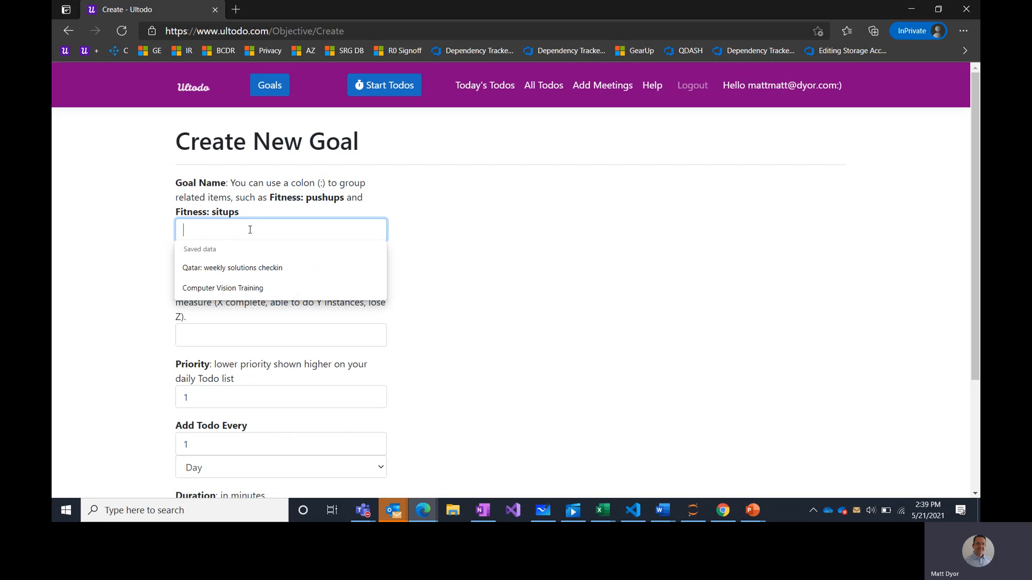
type("Fitnes")
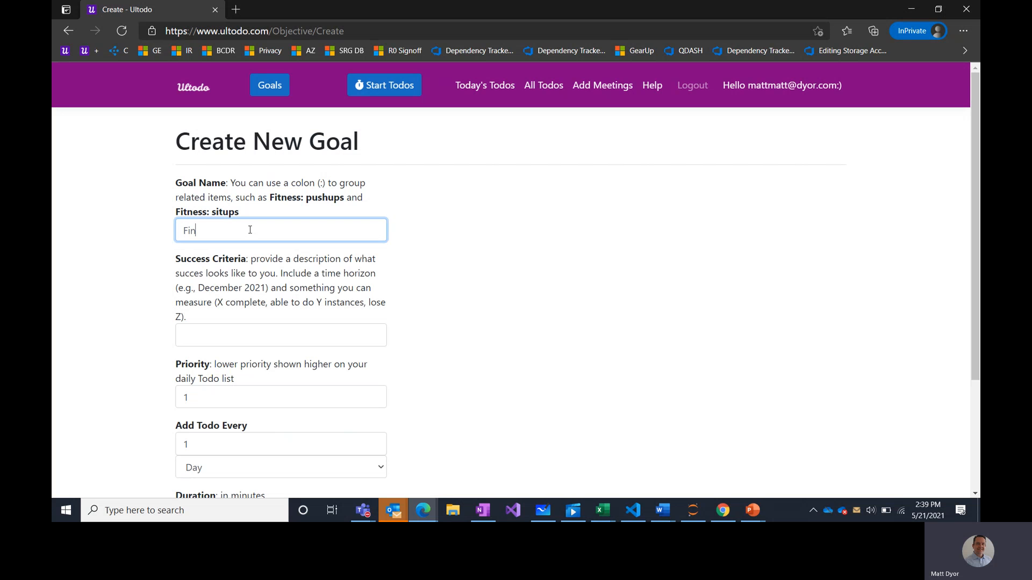
type(": pushups")
left_click(270, 301)
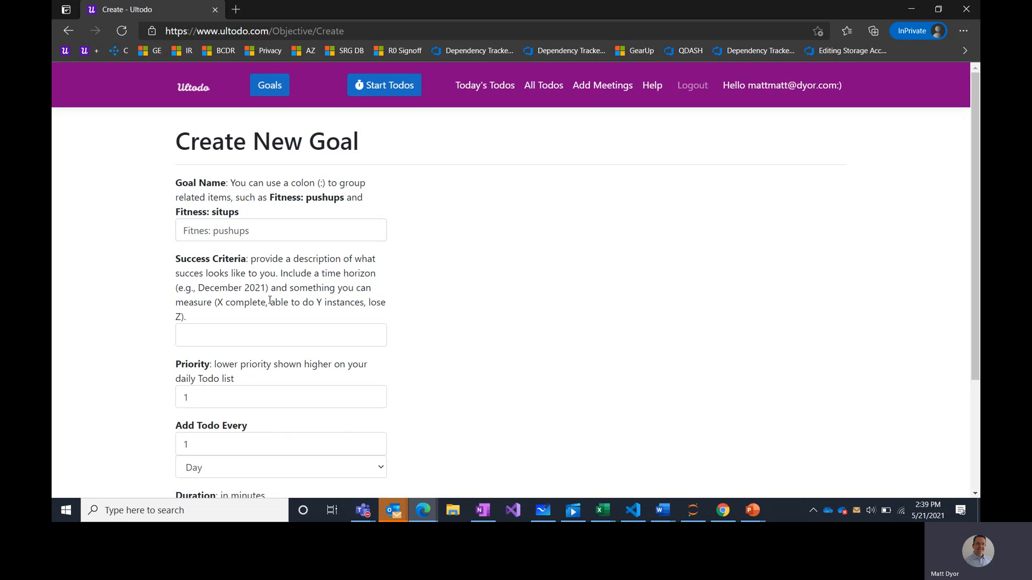
- Enter the success criteria '3 sets of 50 pushups August'
left_click(225, 334)
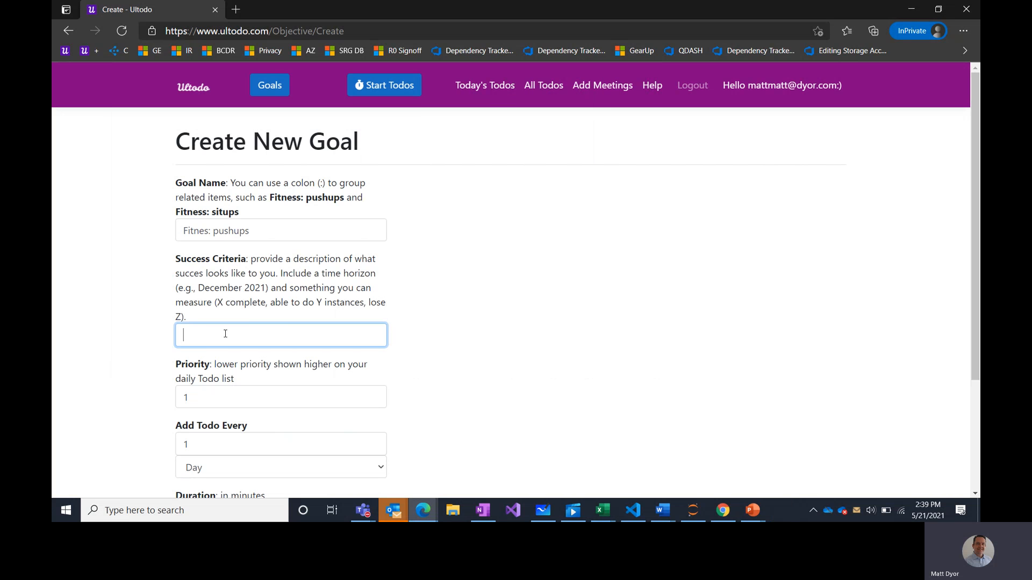
type("50 pushups")
key("Home")
type("3 sets of")
key("End")
type("August")
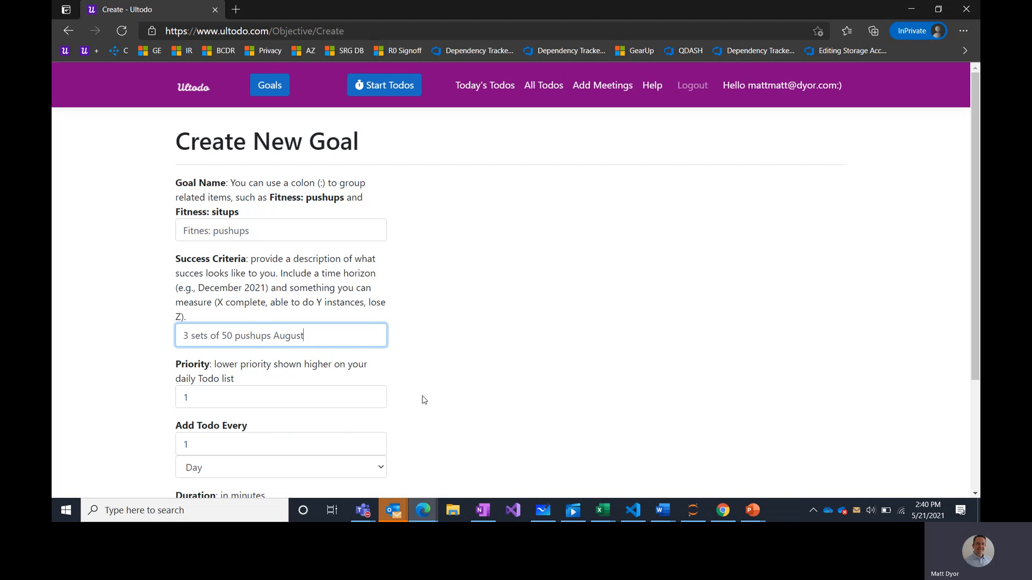
- Set the pushups goal to add a todo every 2 days with 10-minute duration, then create it
left_click(297, 393)
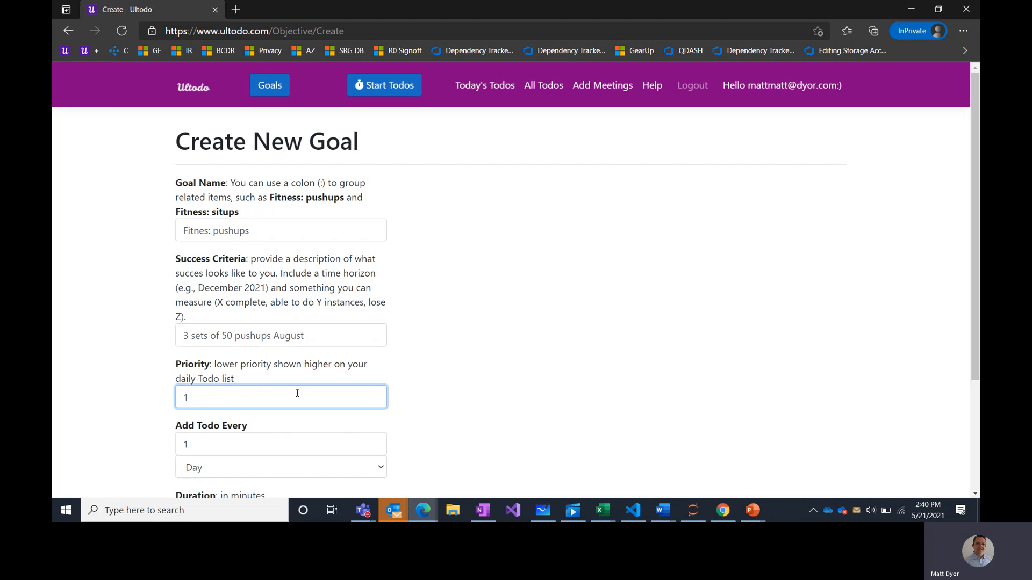
scroll(491, 406, "down", 2)
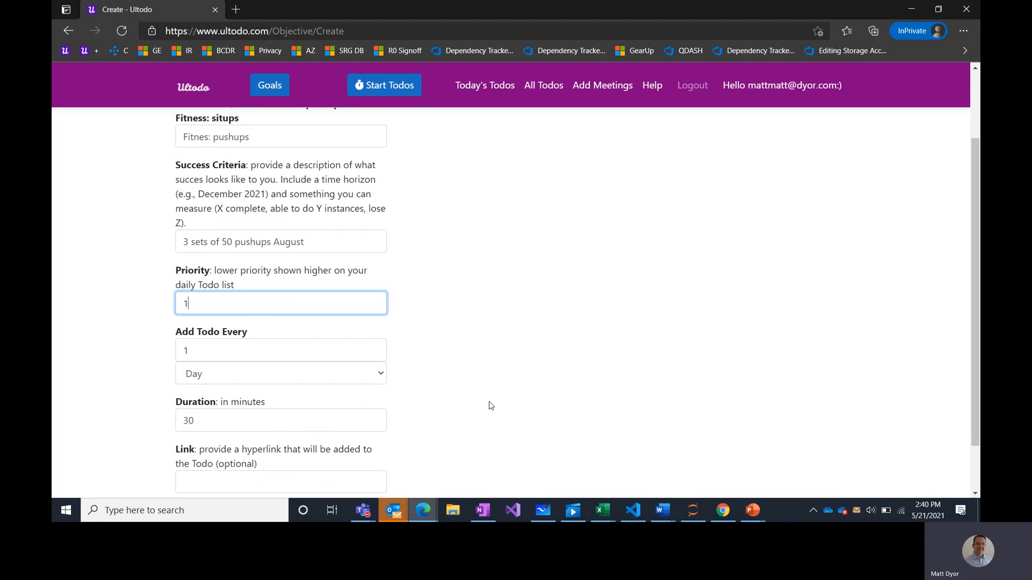
left_click(344, 344)
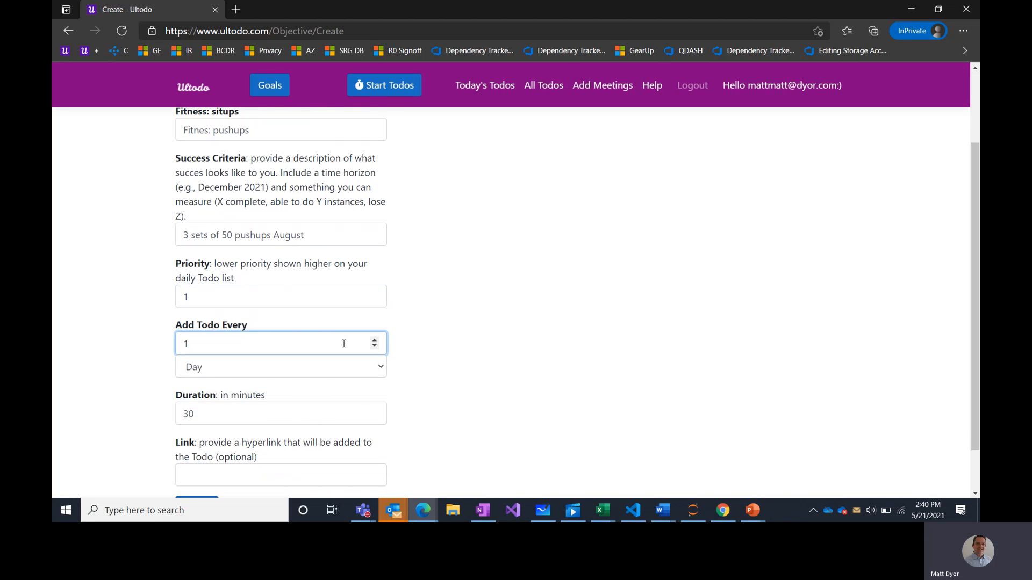
left_click(522, 324)
scroll(462, 382, "down", 1)
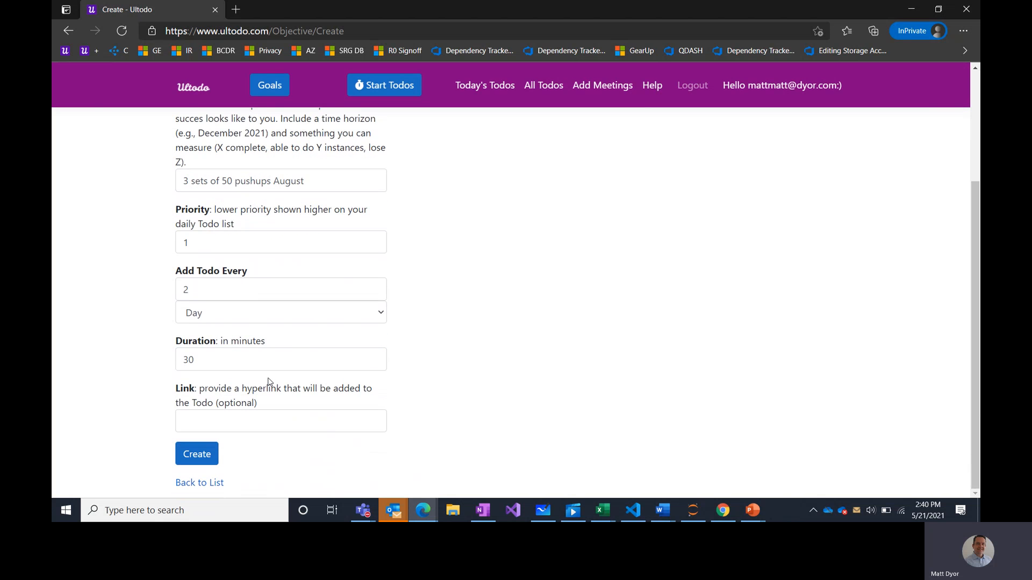
left_click(245, 353)
double_click(245, 353)
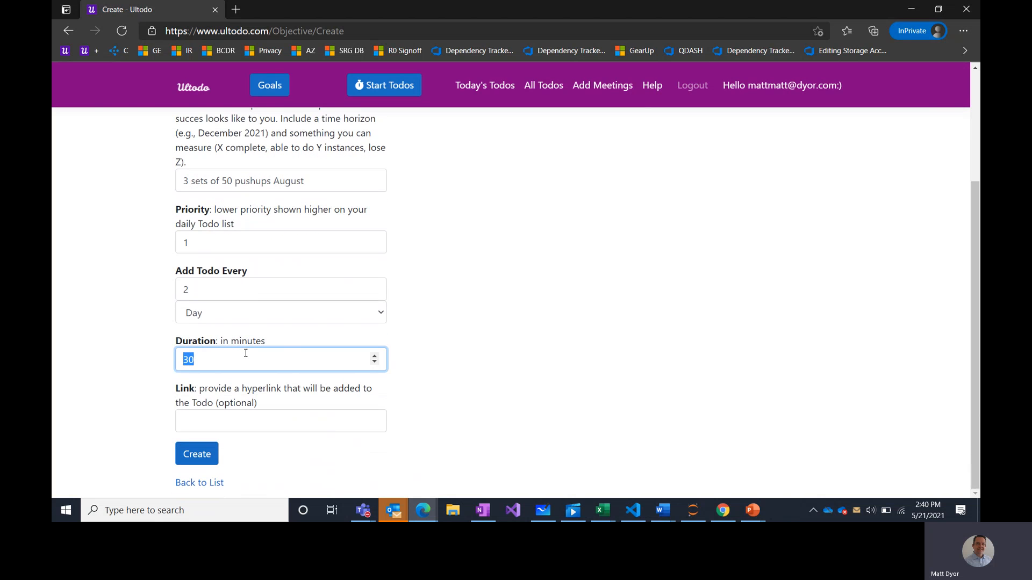
type("10")
left_click(197, 455)
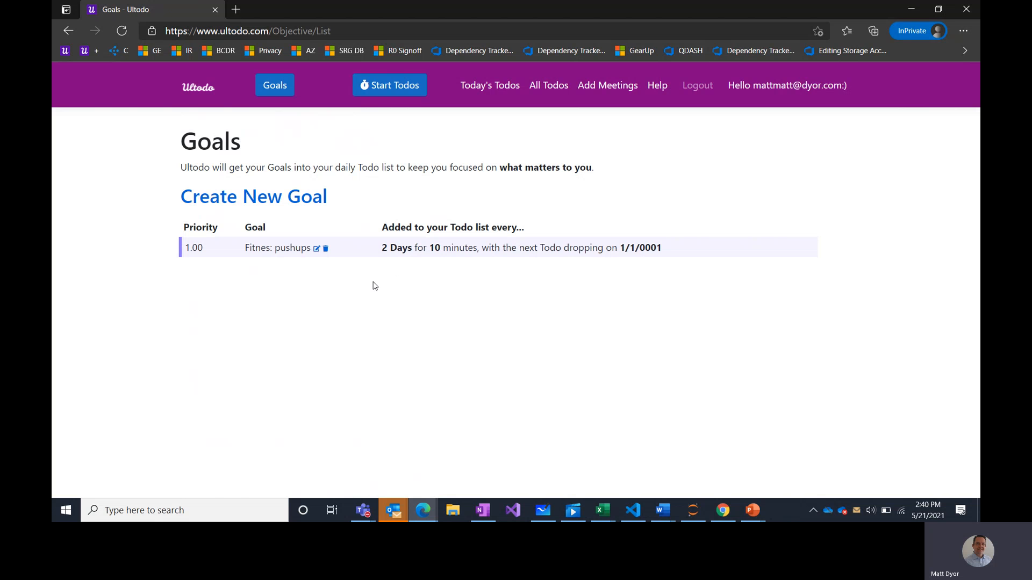
- Start another goal named 'Fitness: crunches' with 100 in its success criteria
left_click(273, 204)
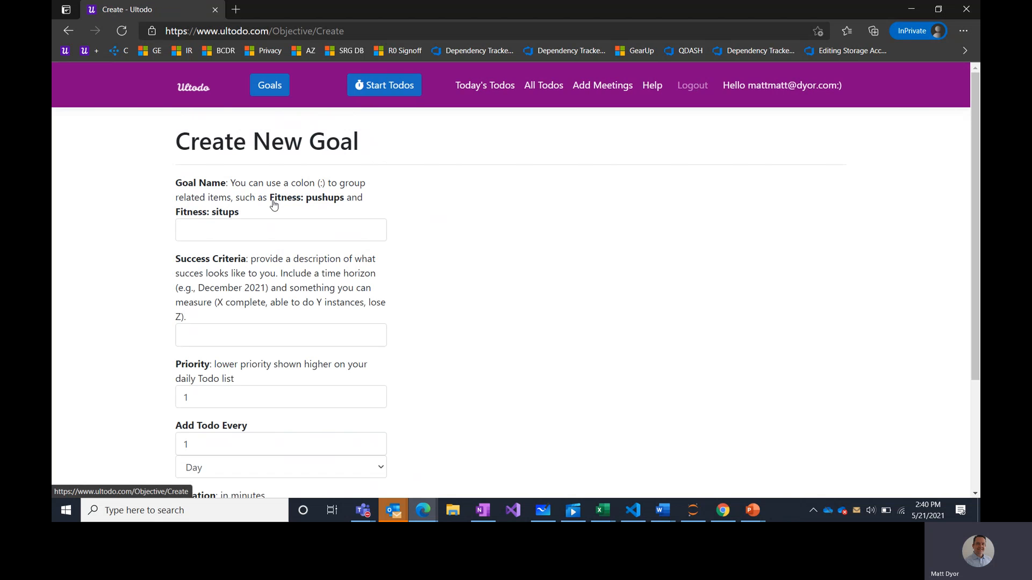
left_click(234, 230)
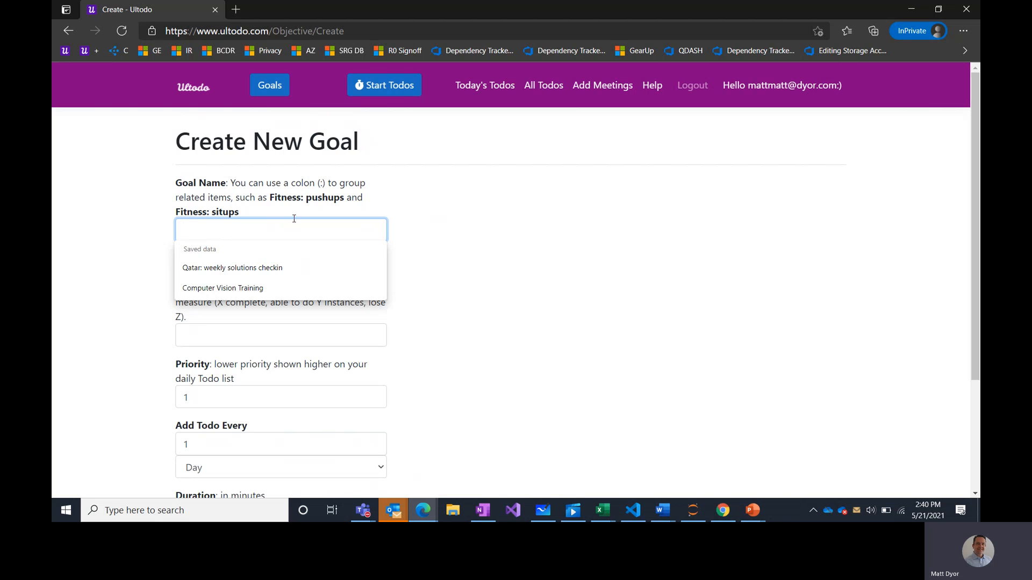
type("Fi")
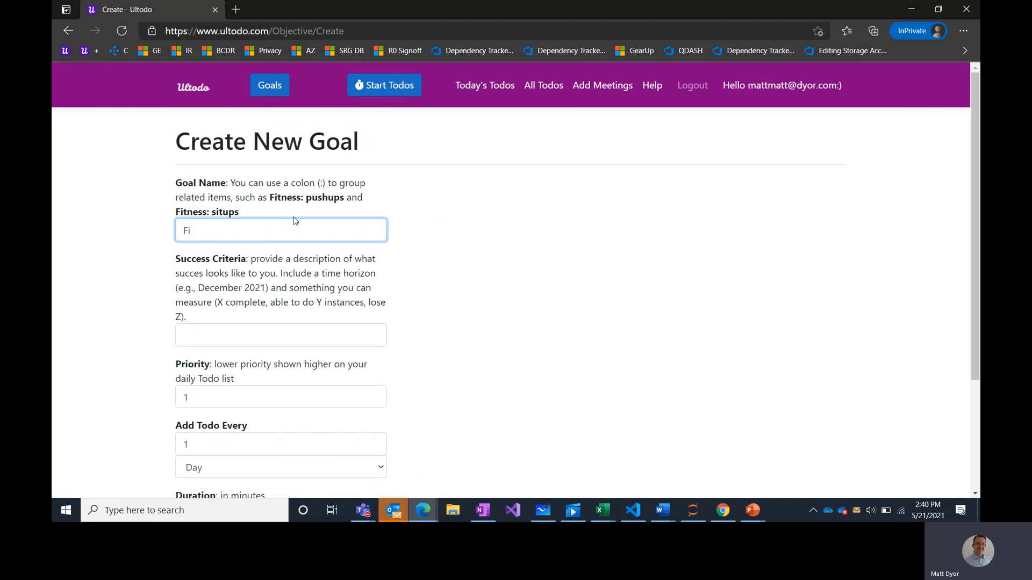
type("ntness: ")
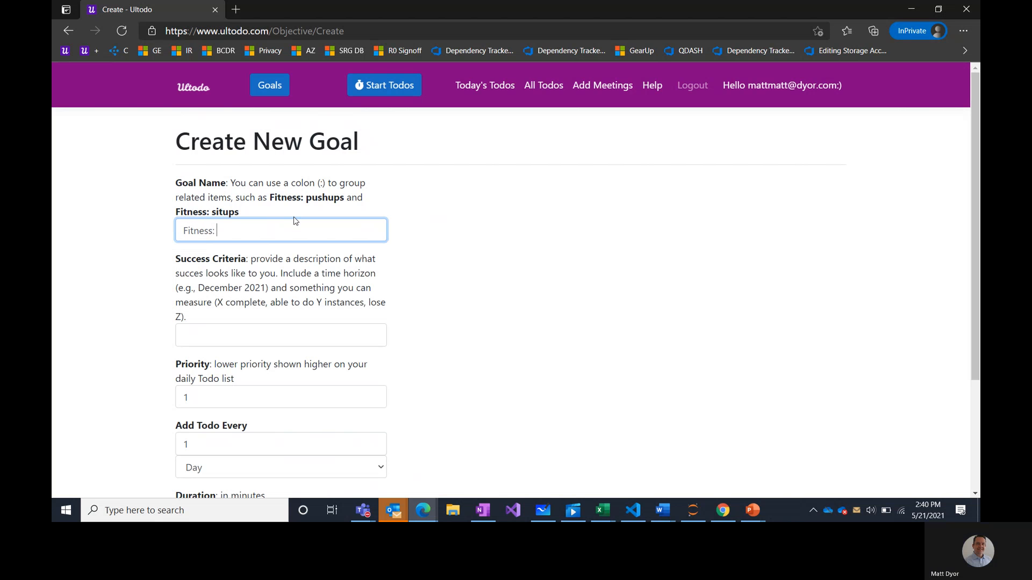
type("situps")
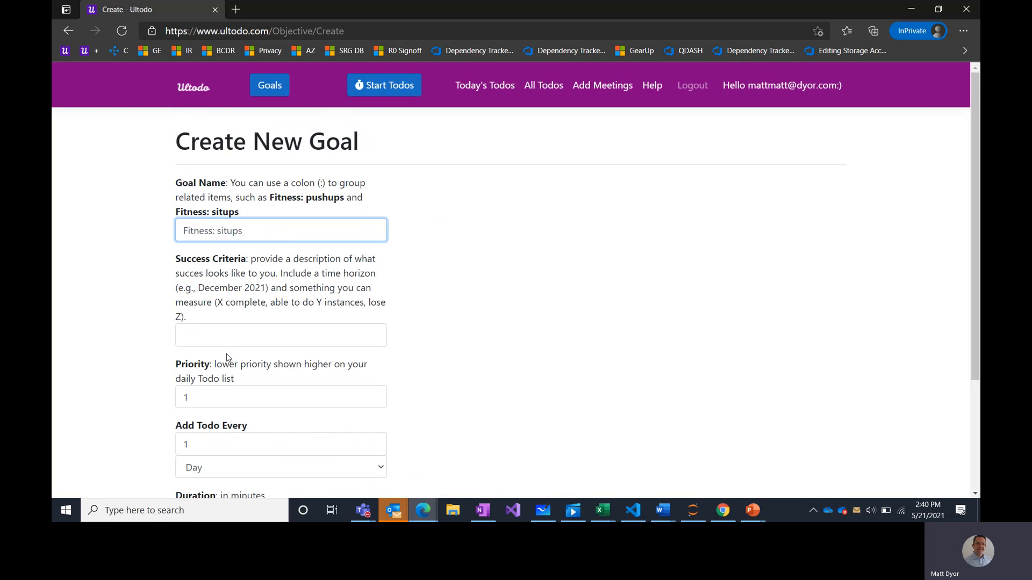
left_click(222, 331)
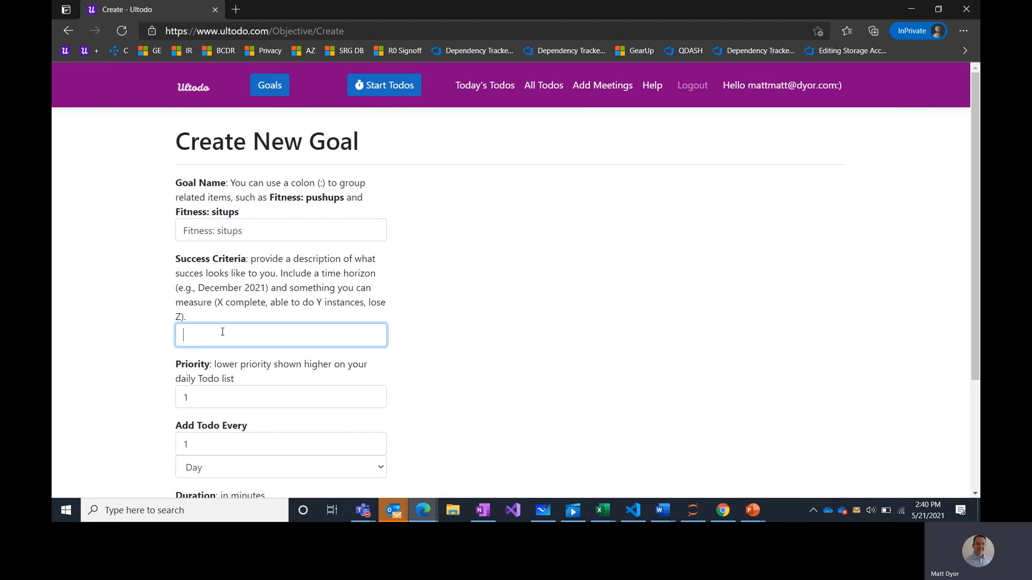
type("100")
double_click(226, 230)
type("c")
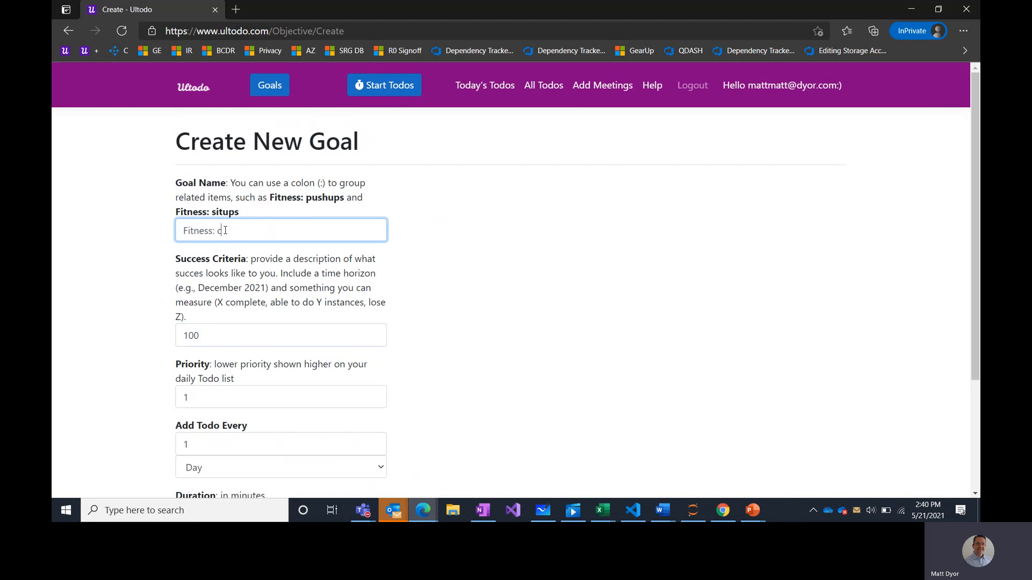
type("runches")
- Complete the success criteria to read '2 sets of 100 by August'
left_click(200, 333)
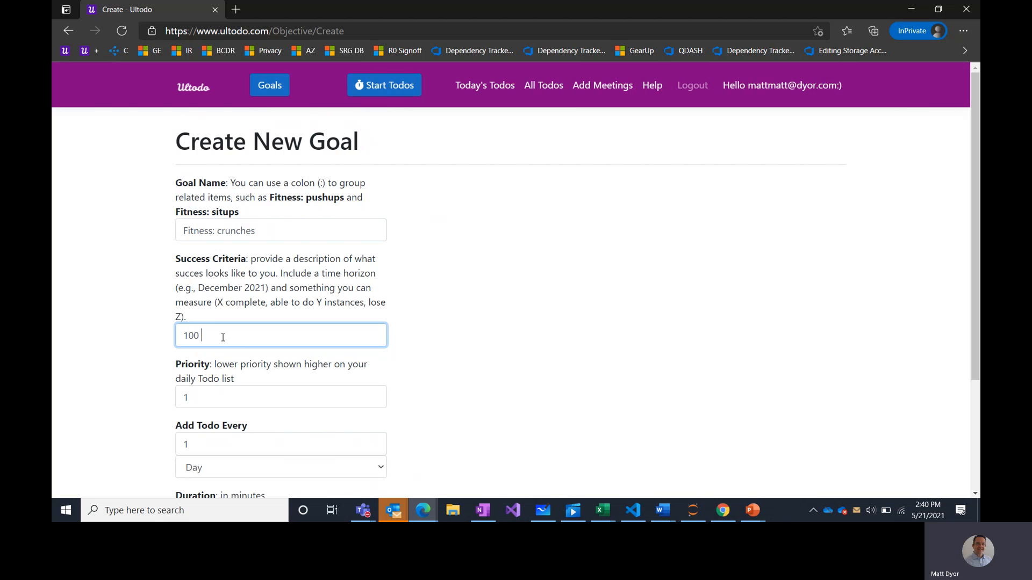
key("Left")
key("Left")
type("2 sets of")
key("End")
type("by Augst")
key("BackSpace")
key("BackSpace")
type("ust")
key("BackSpace")
key("BackSpace")
key("BackSpace")
type("ust")
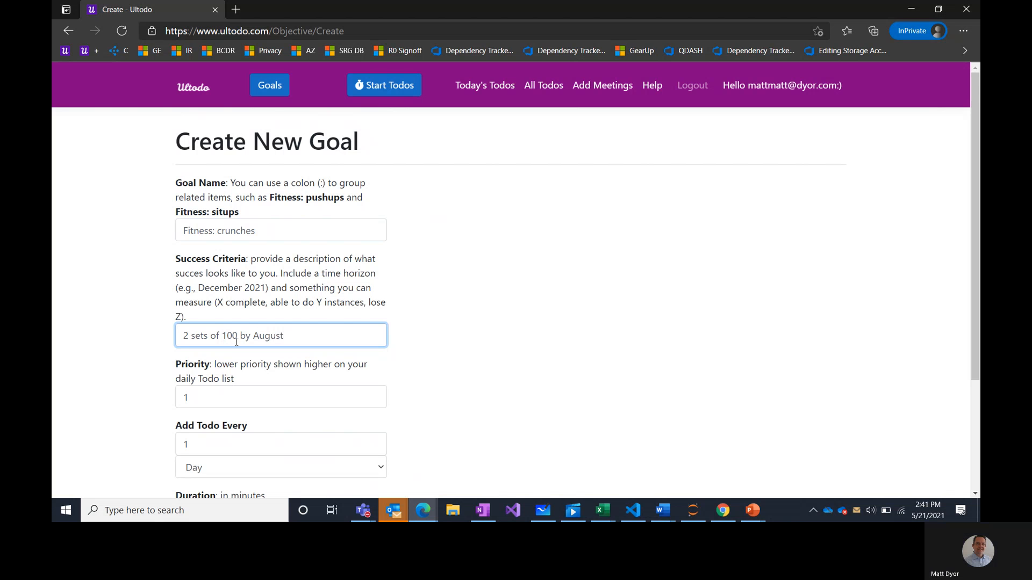
- Set the crunches goal to repeat every 2 days for 10 minutes and create it
left_click(437, 403)
scroll(438, 403, "down", 2)
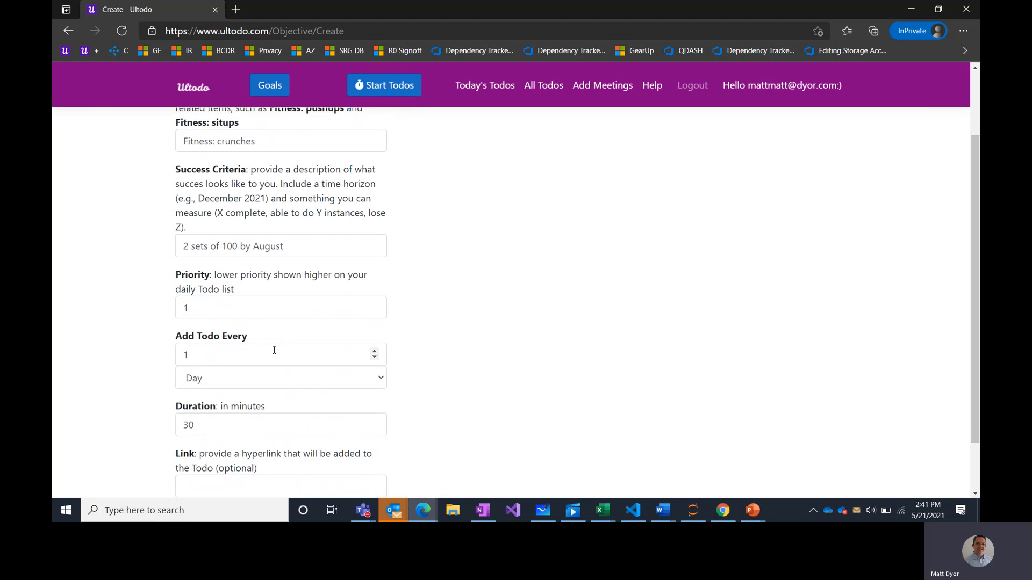
left_click(272, 355)
key("BackSpace")
type("2")
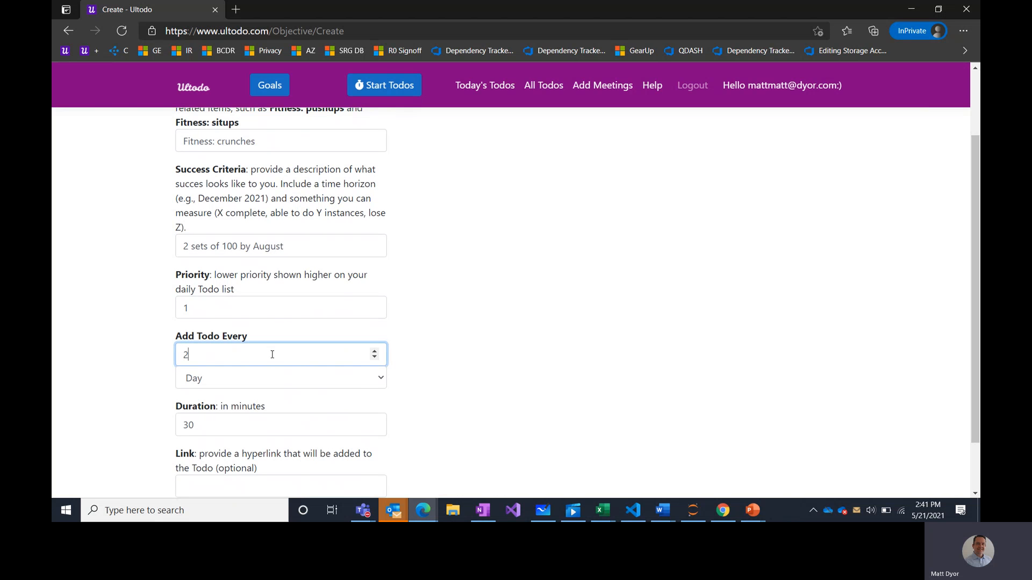
left_click(225, 430)
key("BackSpace")
key("BackSpace")
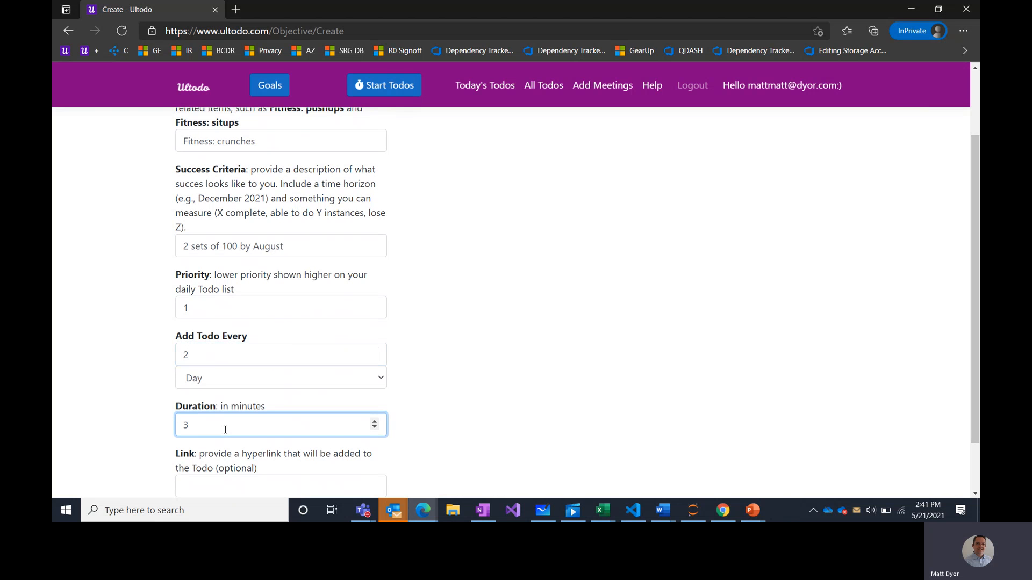
type("10")
left_click(443, 382)
scroll(395, 344, "down", 2)
left_click(198, 455)
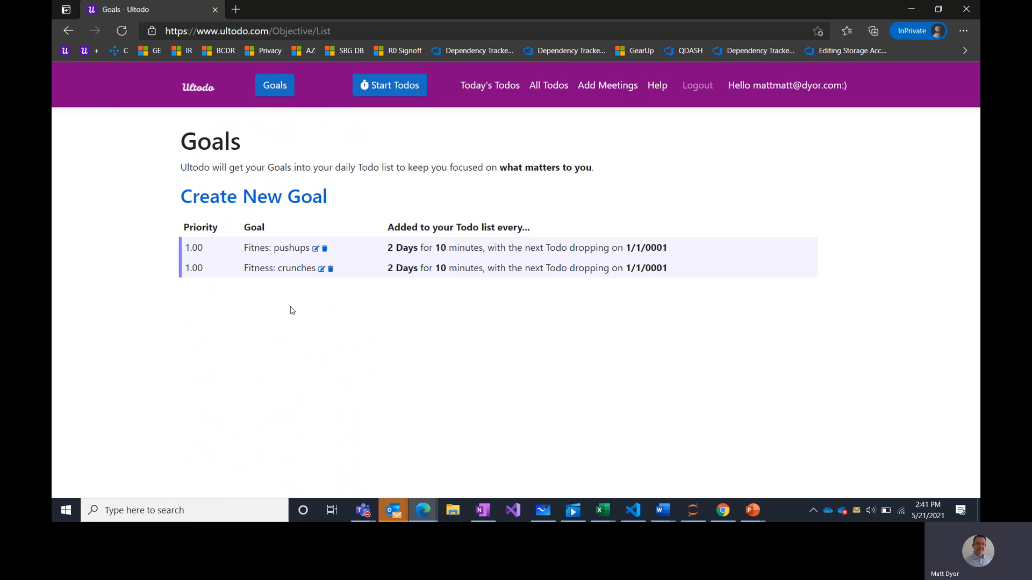
- Set the Fitnes: pushups goal's next todo date to 5/21/2021 and save
left_click(316, 249)
scroll(498, 297, "down", 4)
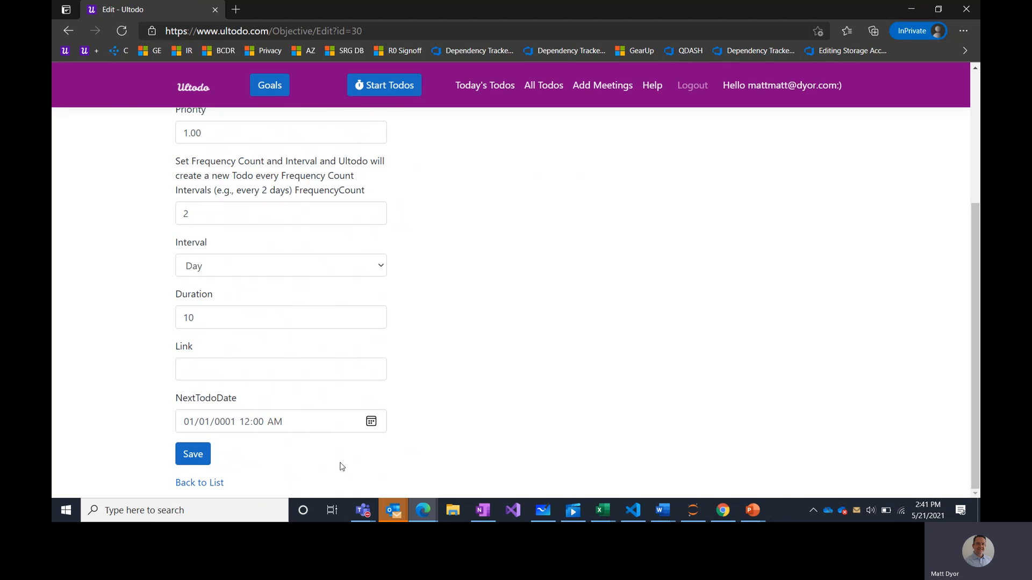
left_click(371, 422)
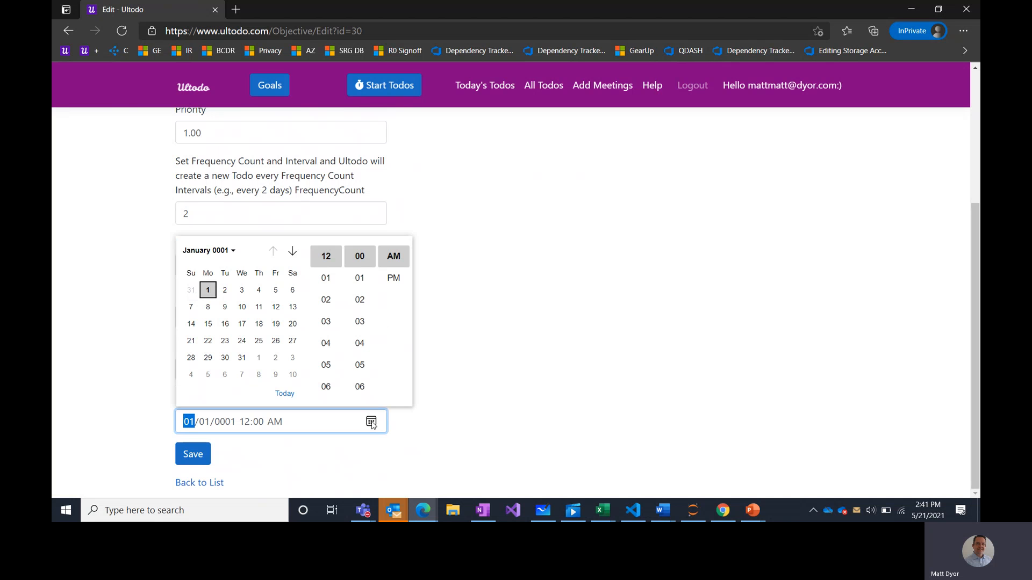
left_click(232, 258)
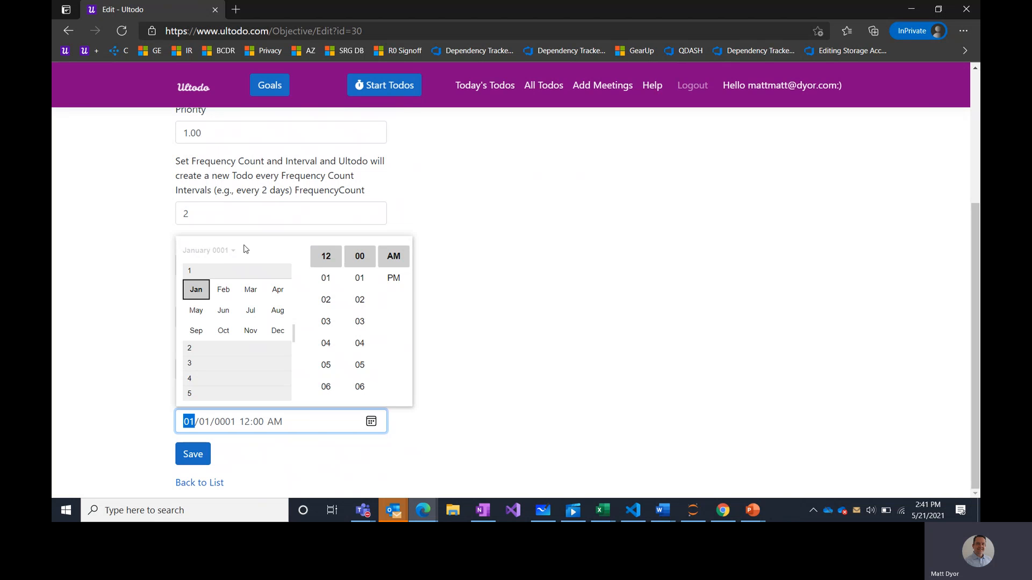
left_click(433, 282)
left_click(227, 428)
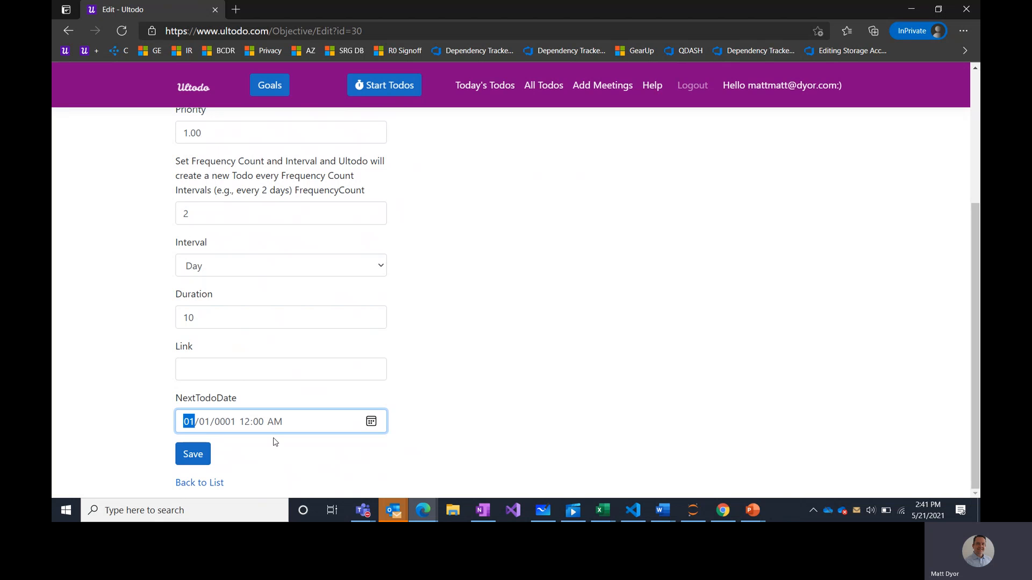
type("5/21/2021")
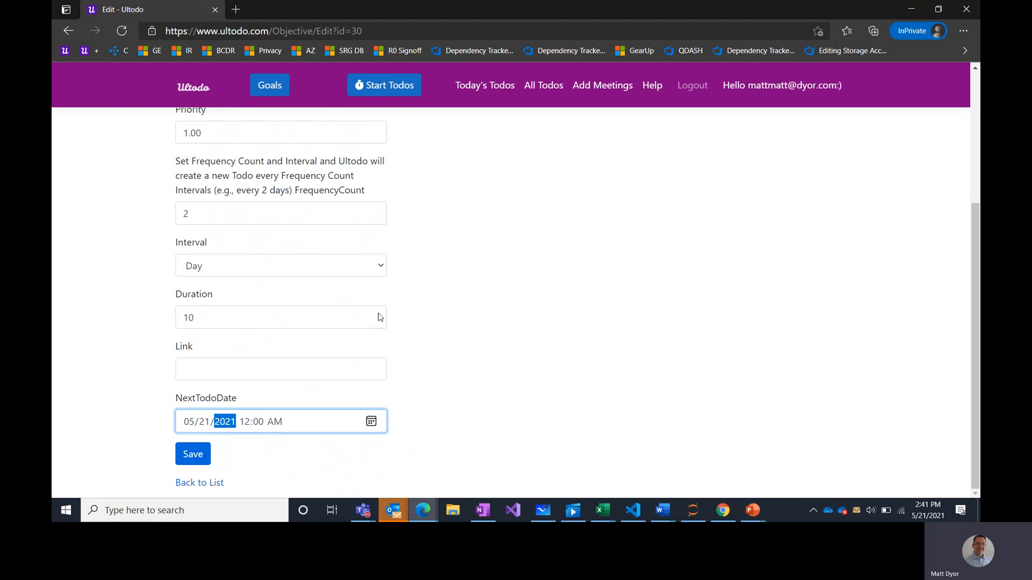
scroll(590, 247, "up", 2)
scroll(590, 247, "down", 2)
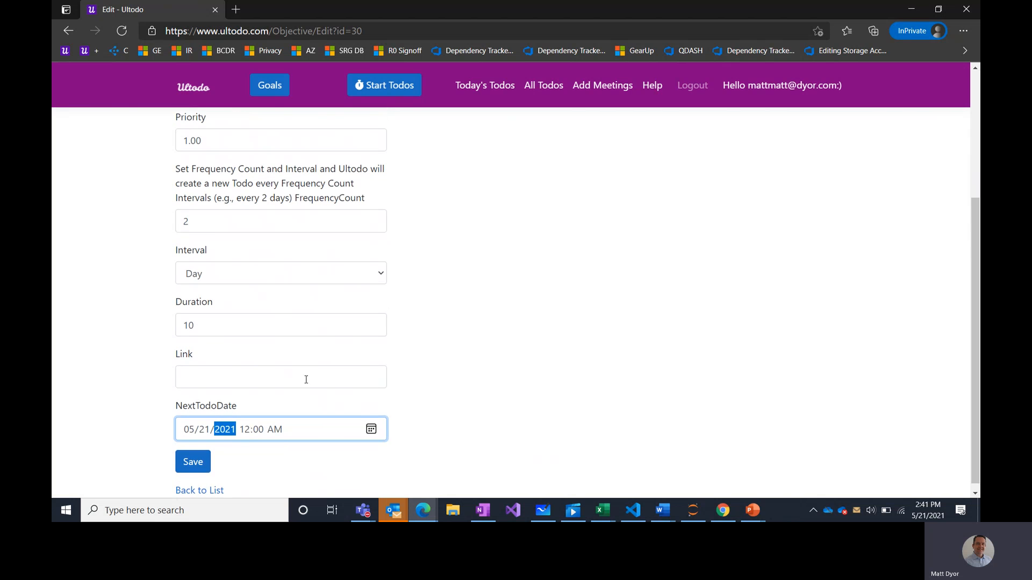
left_click(197, 466)
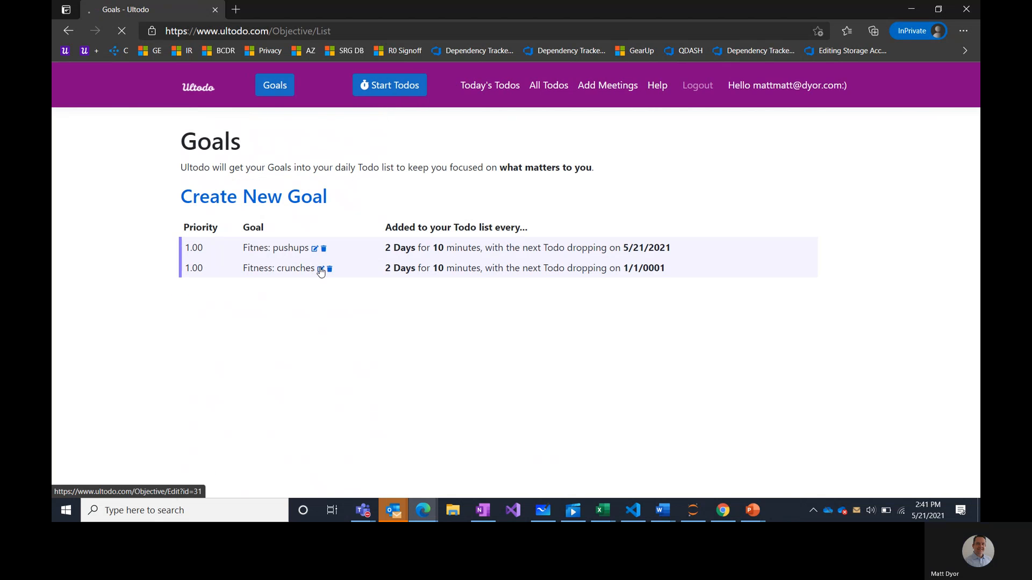
- Set the Fitness: crunches goal's next todo date to 5/22/2021 and save
left_click(318, 269)
scroll(406, 317, "down", 2)
scroll(322, 376, "down", 2)
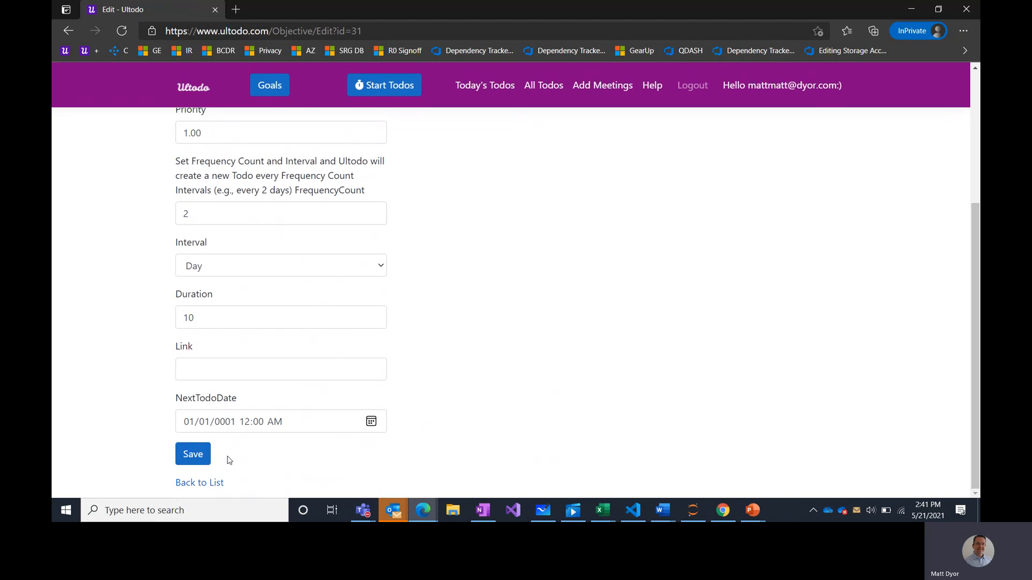
left_click(189, 431)
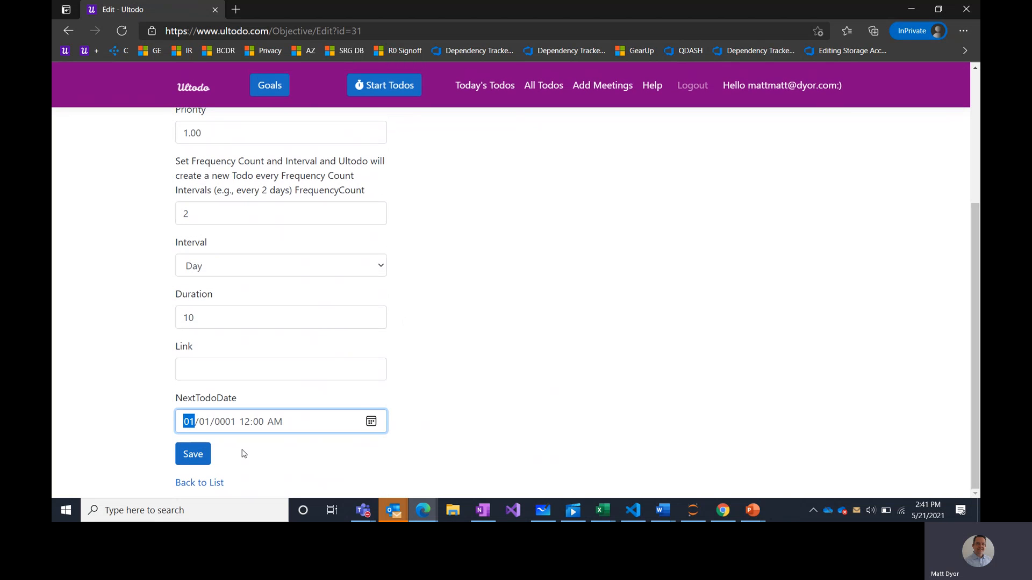
type("5/22/")
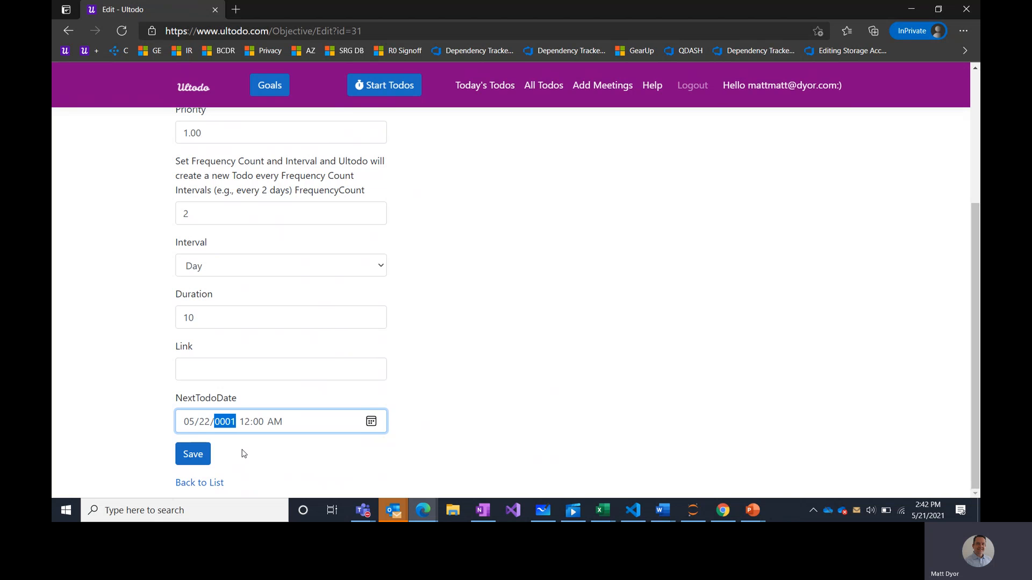
type("2021")
left_click(204, 456)
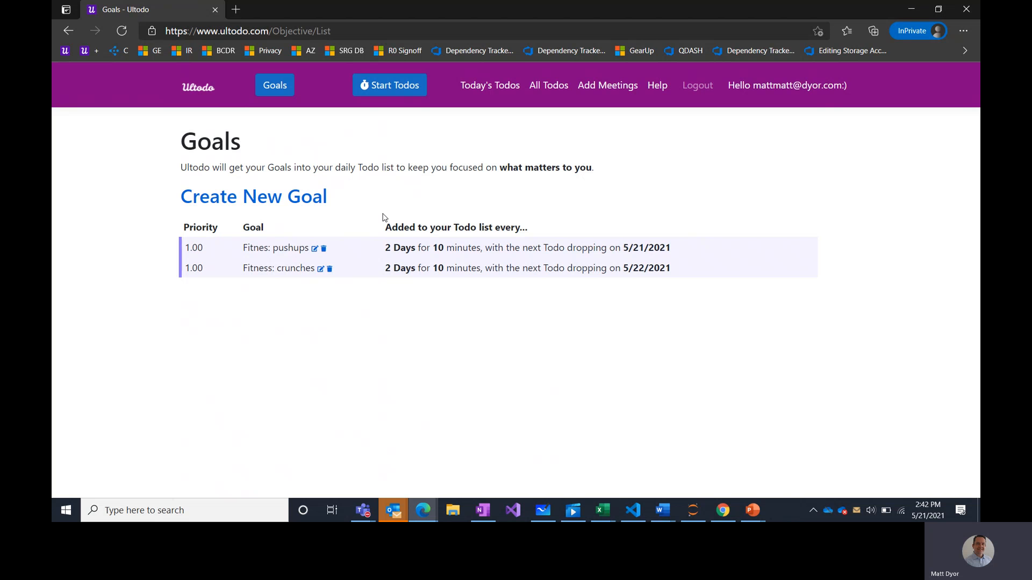
- Create a goal named 'Novel: read a blog' with the default daily 30-minute settings
left_click(315, 207)
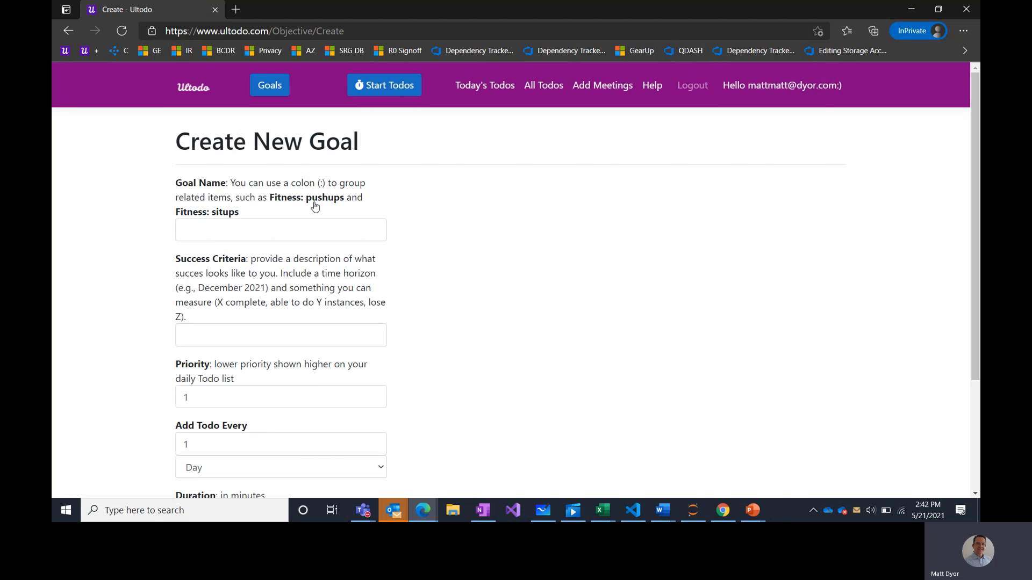
left_click(274, 229)
type("Novel:")
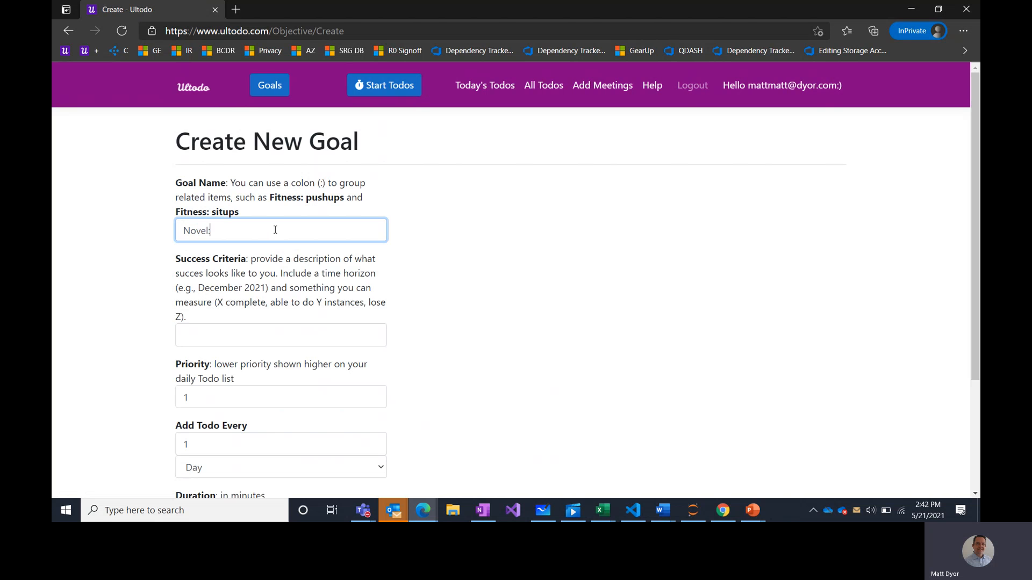
type(" read a blog")
scroll(499, 321, "down", 3)
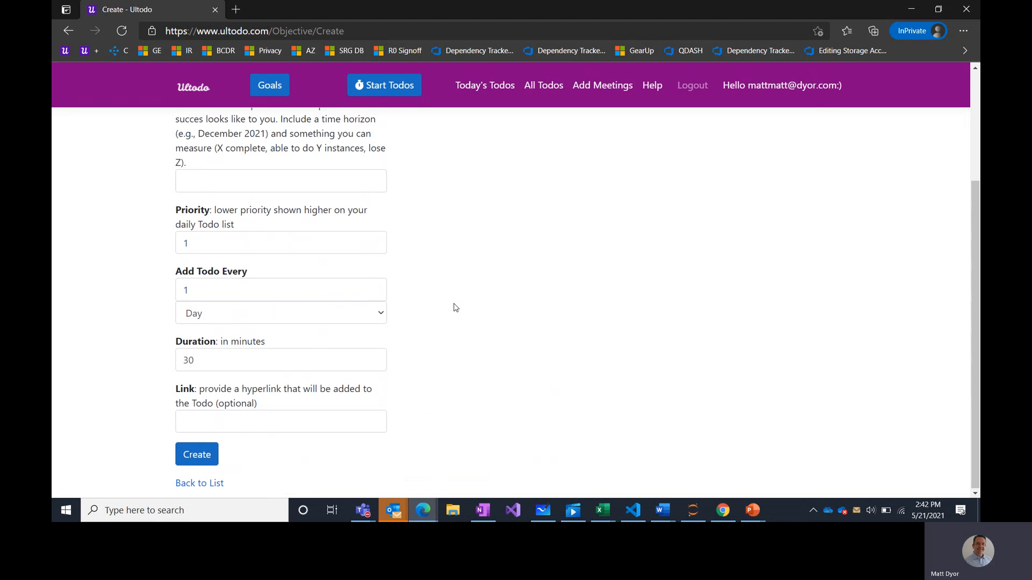
left_click(210, 456)
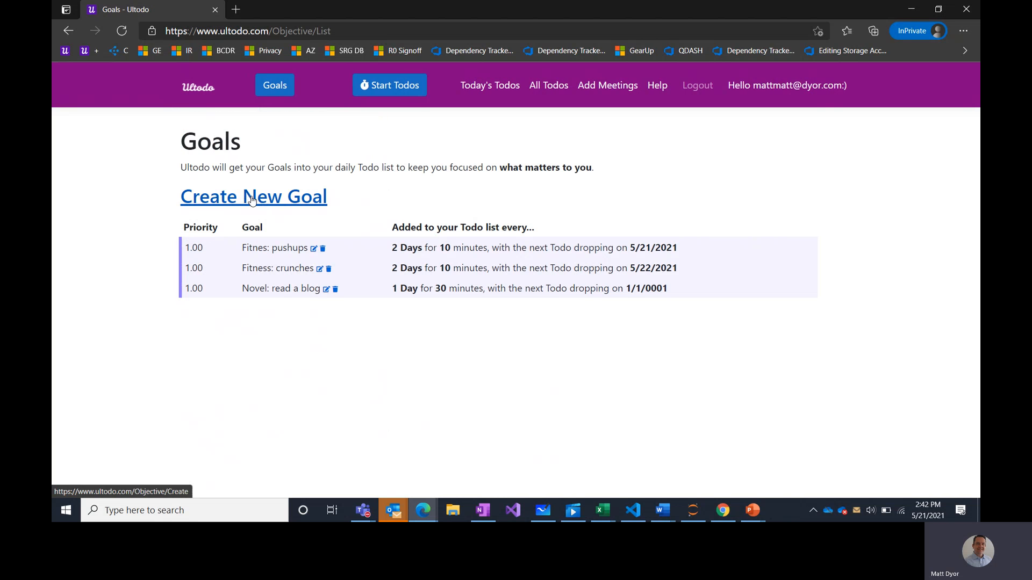
left_click(252, 200)
- Create the goal 'Novel: write one paragraph' with priority 3
left_click(210, 232)
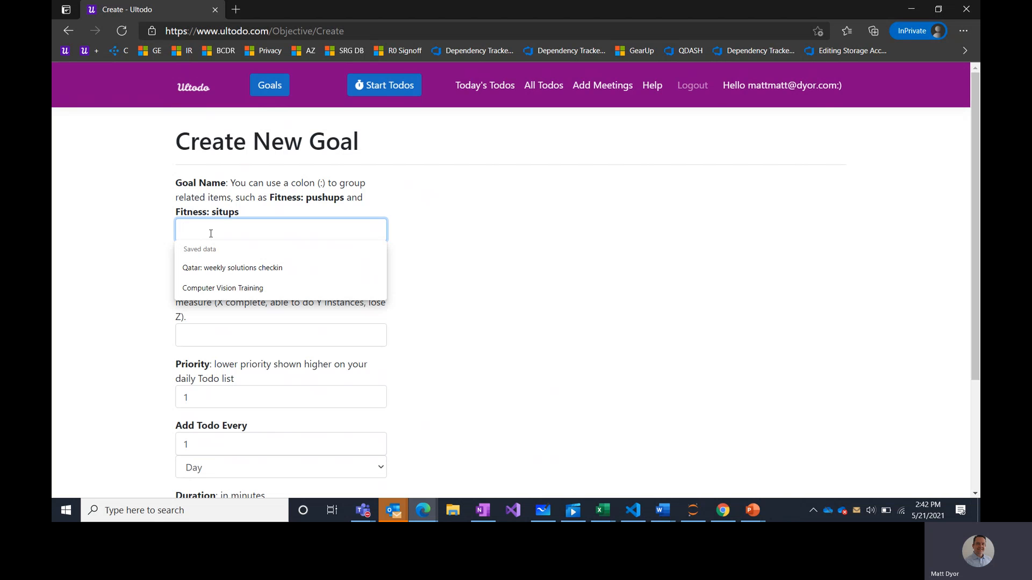
type("Novel:")
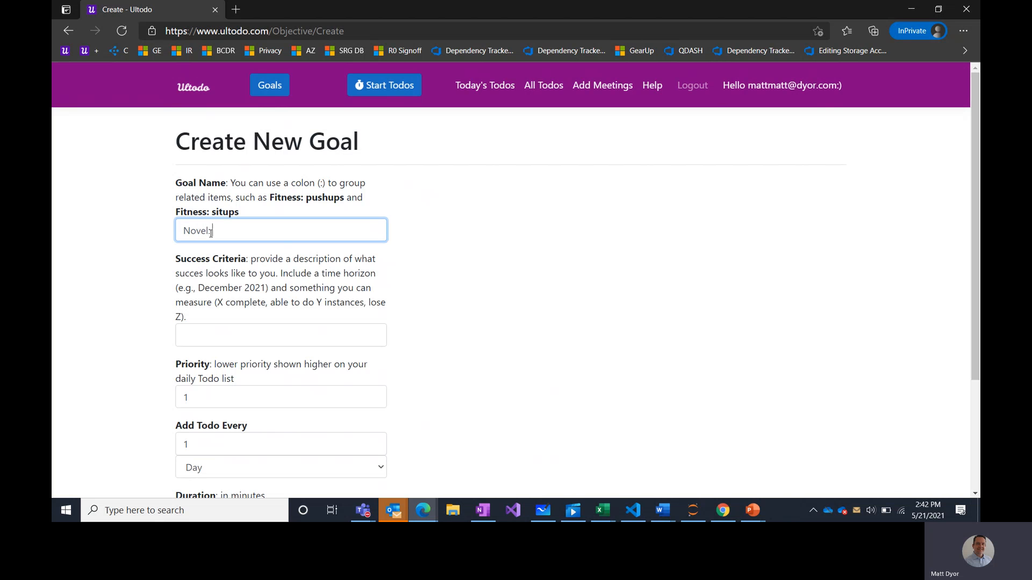
type(" write one paragraph")
left_click(261, 330)
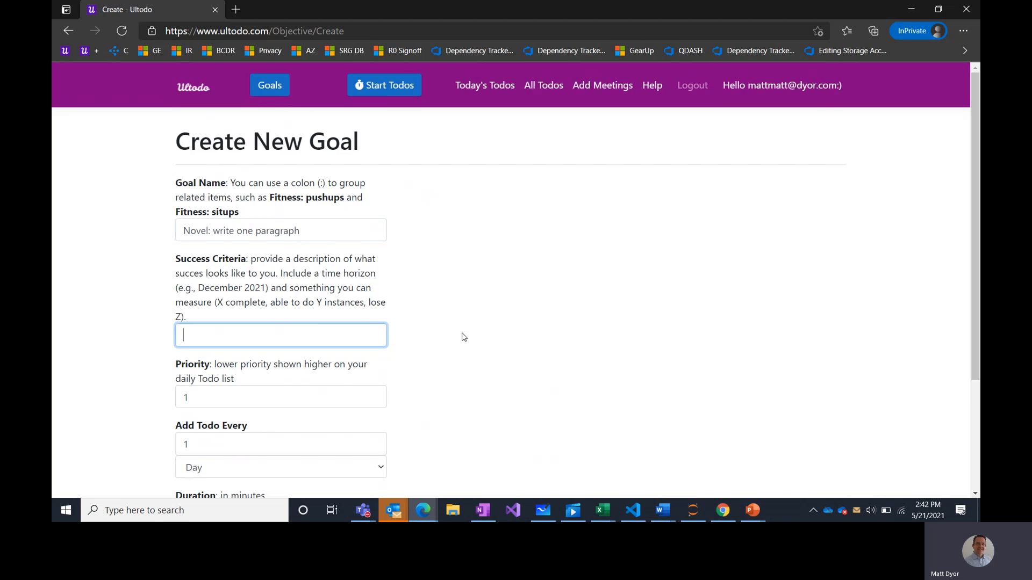
scroll(464, 337, "down", 2)
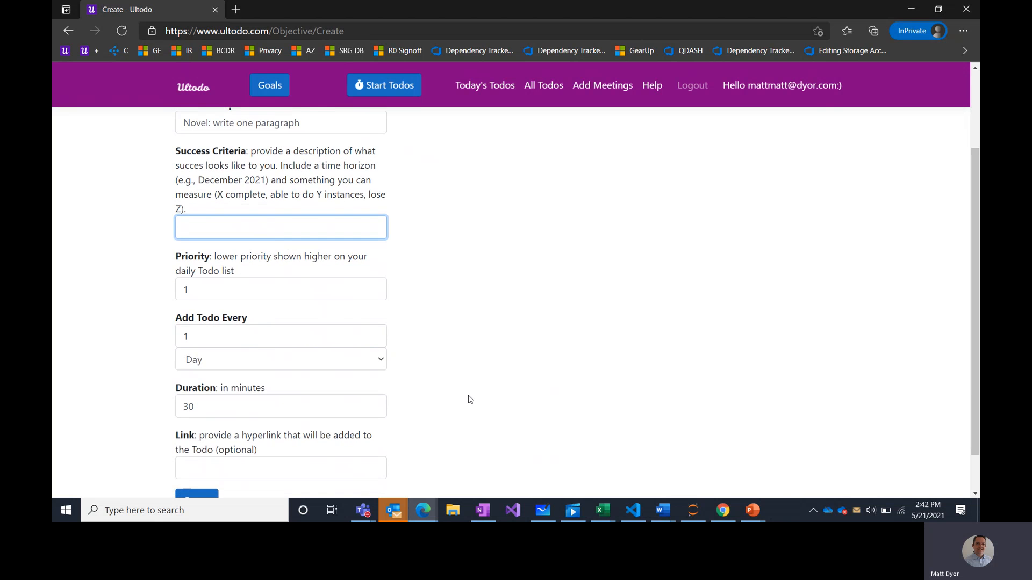
scroll(467, 400, "down", 1)
double_click(248, 251)
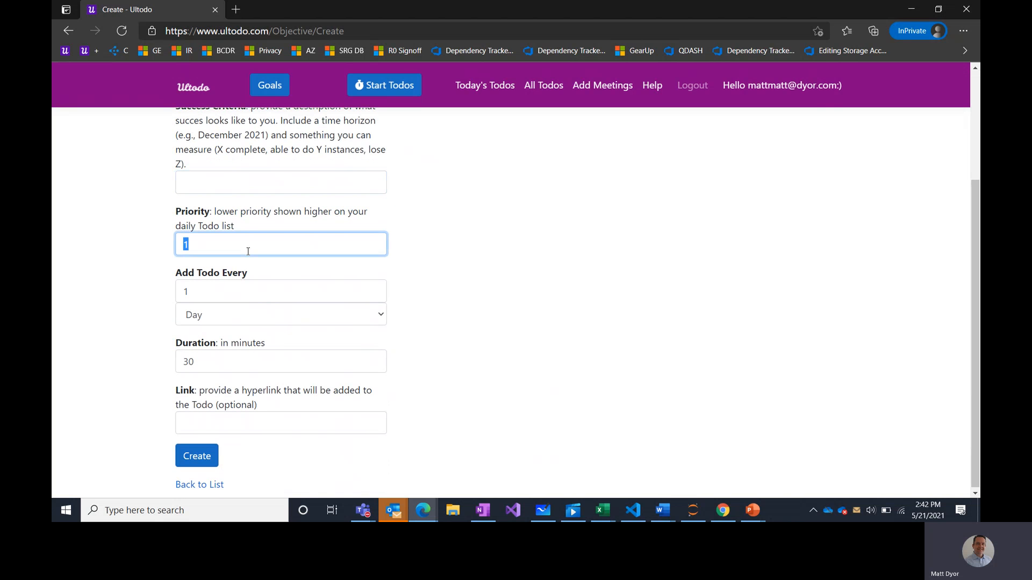
type("3")
left_click(195, 458)
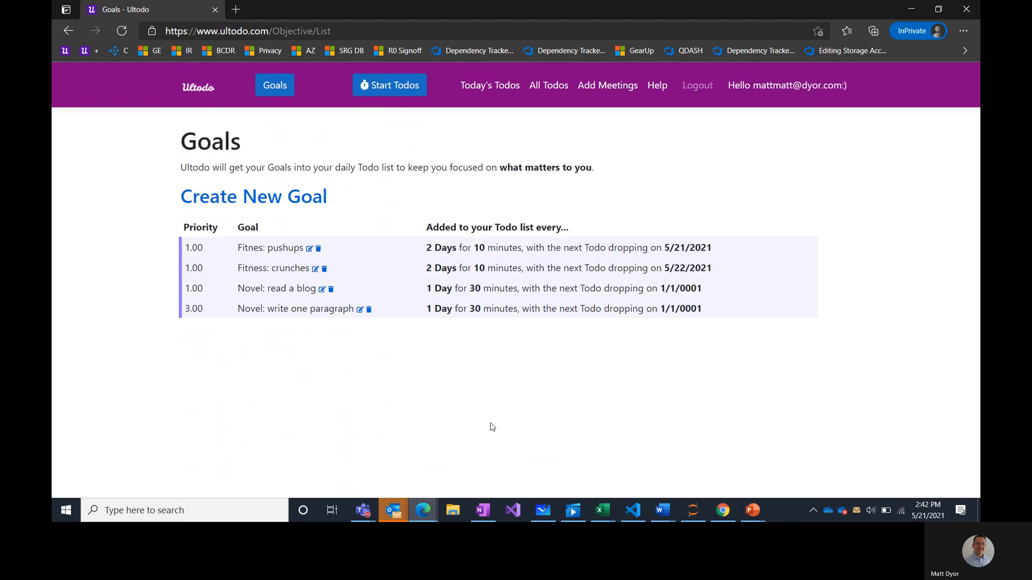
- On the Todo page, restart the Fitnes: pushups timer and expand the Novel: read a blog actions
left_click(202, 89)
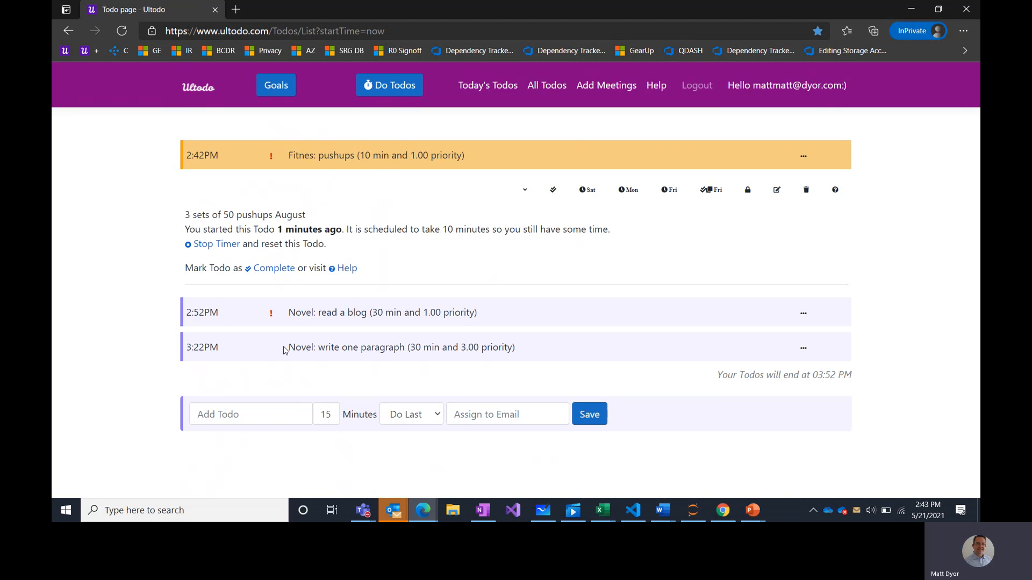
left_click(225, 244)
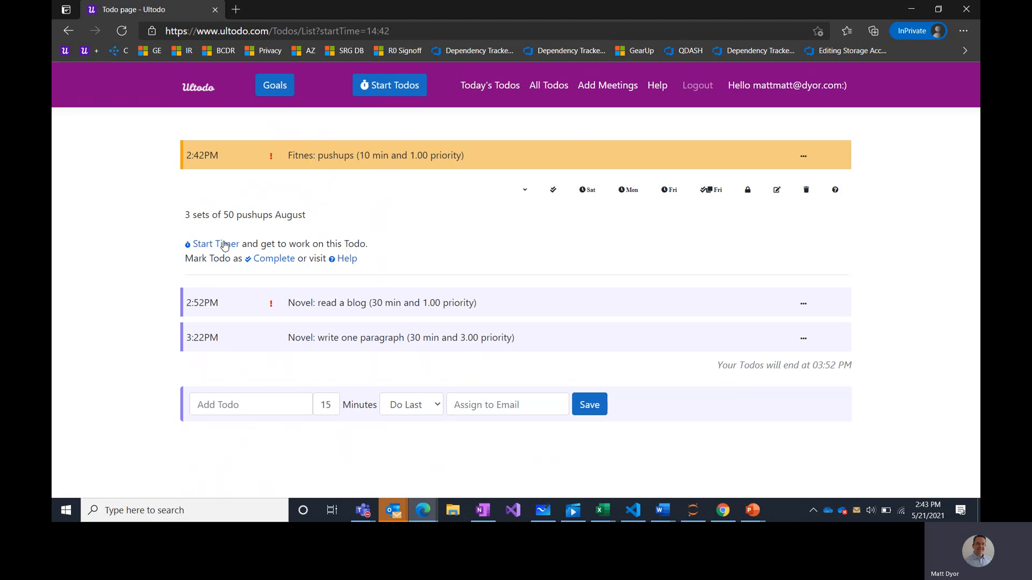
left_click(203, 246)
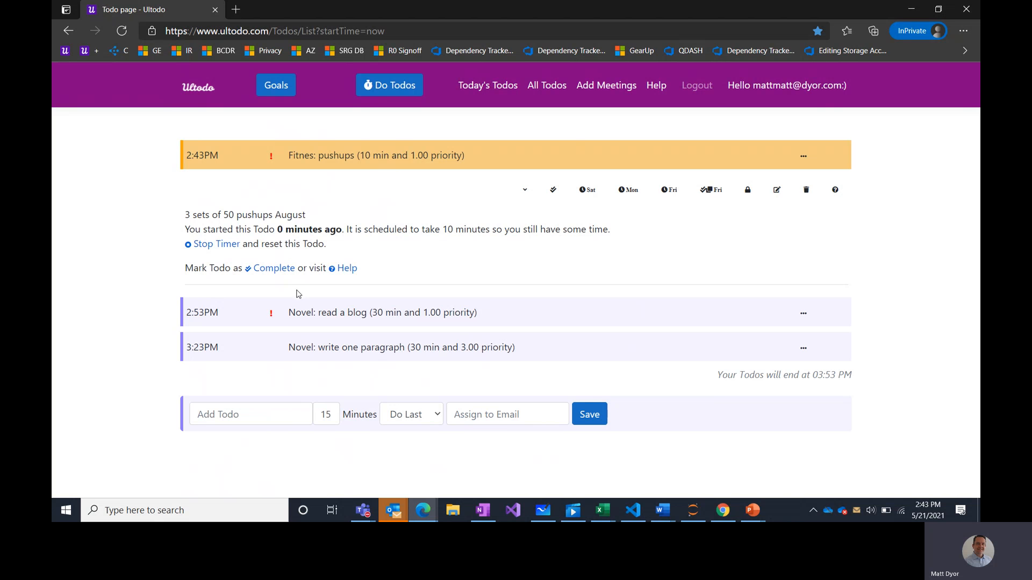
left_click(312, 313)
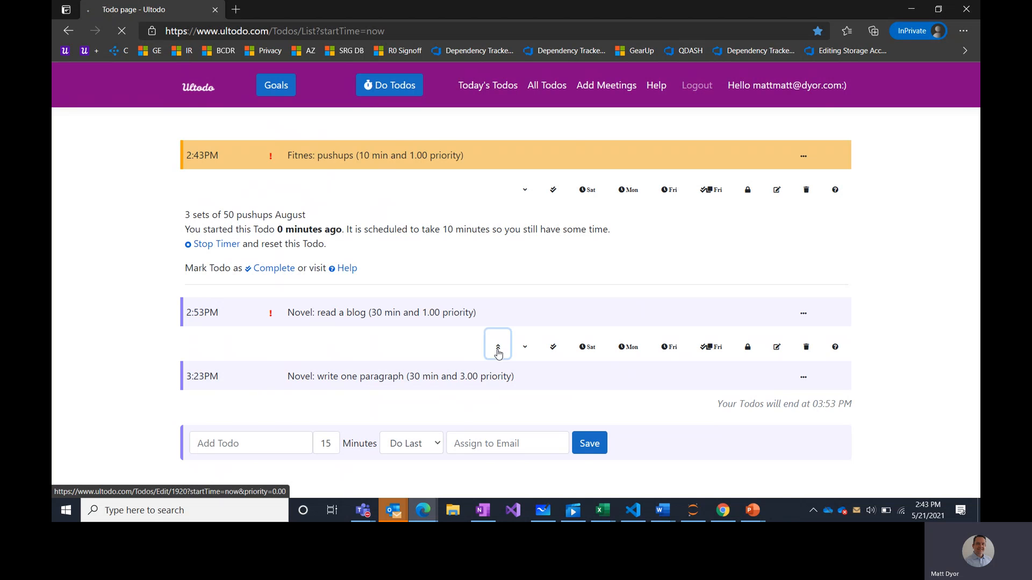
- Move Novel: read a blog to the top, then defer it to tomorrow (Sat)
left_click(497, 349)
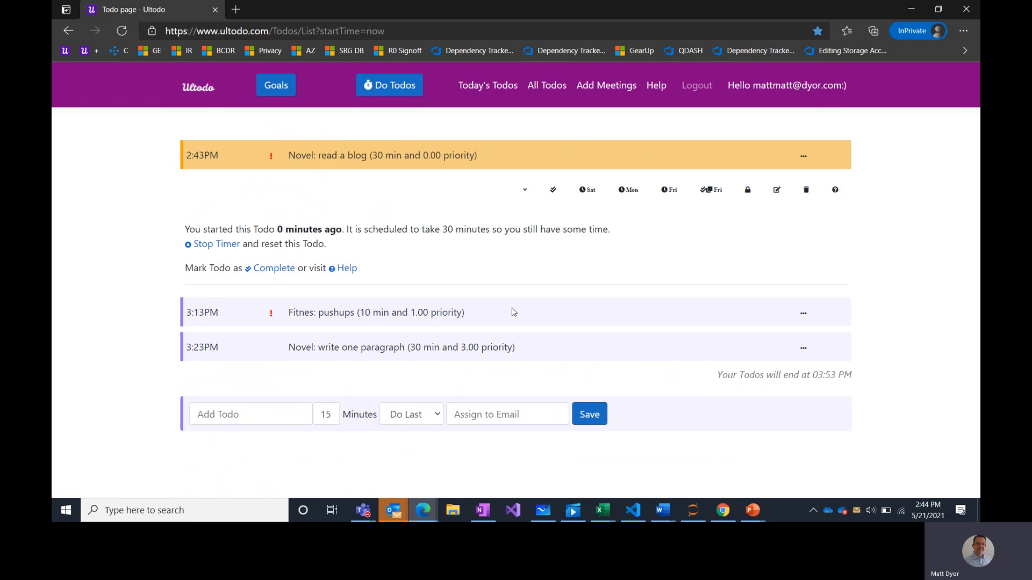
left_click(584, 192)
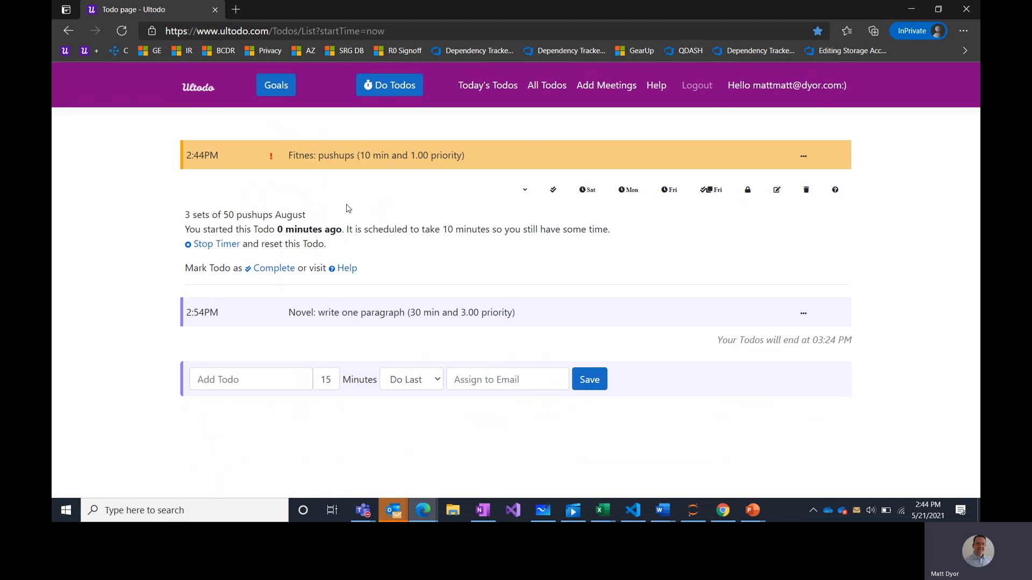
- Add and save a new todo 'Ask friend about mulch'
left_click(223, 382)
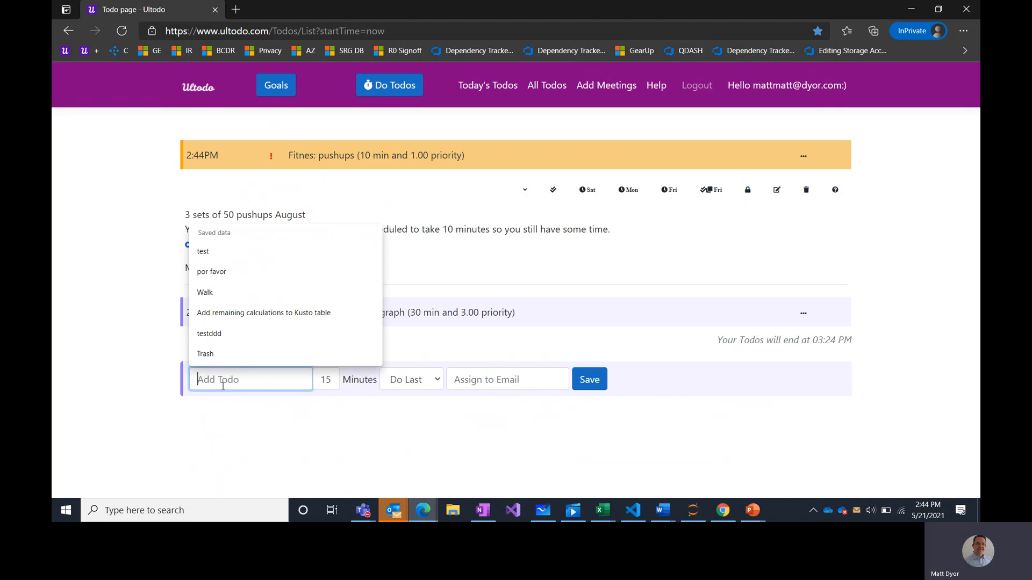
type("Ask ")
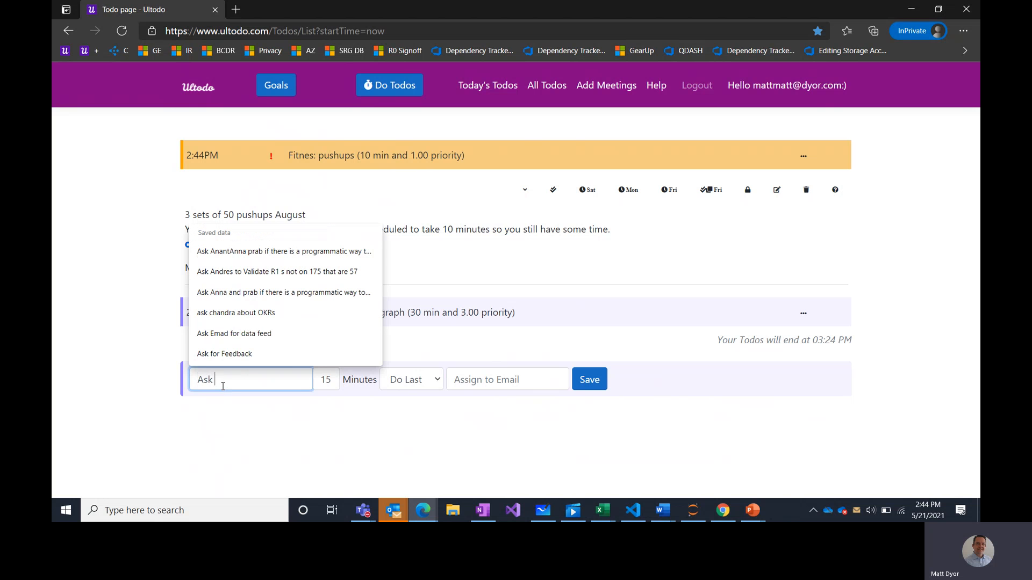
type("friend ab")
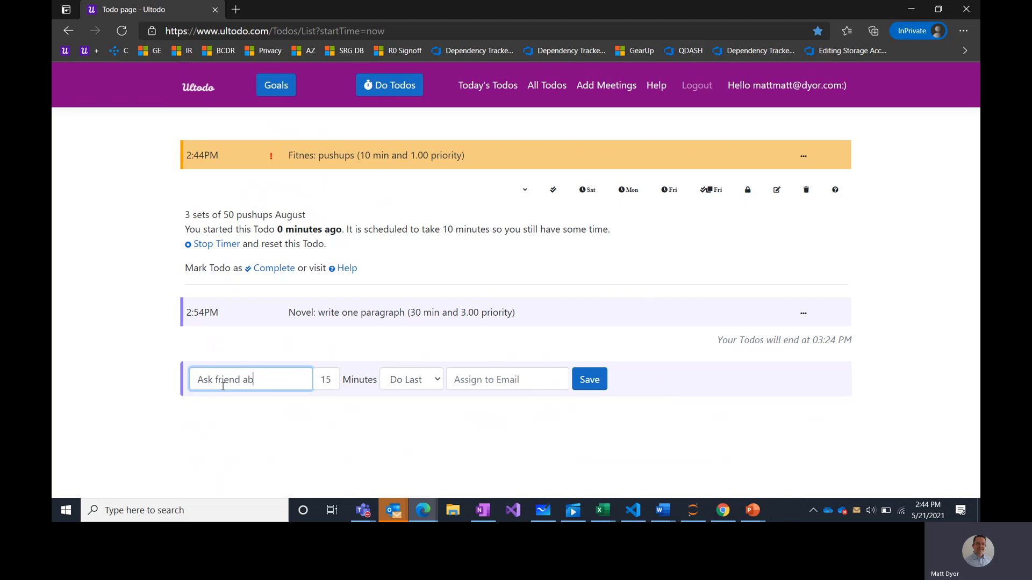
type("out mulch")
left_click(584, 385)
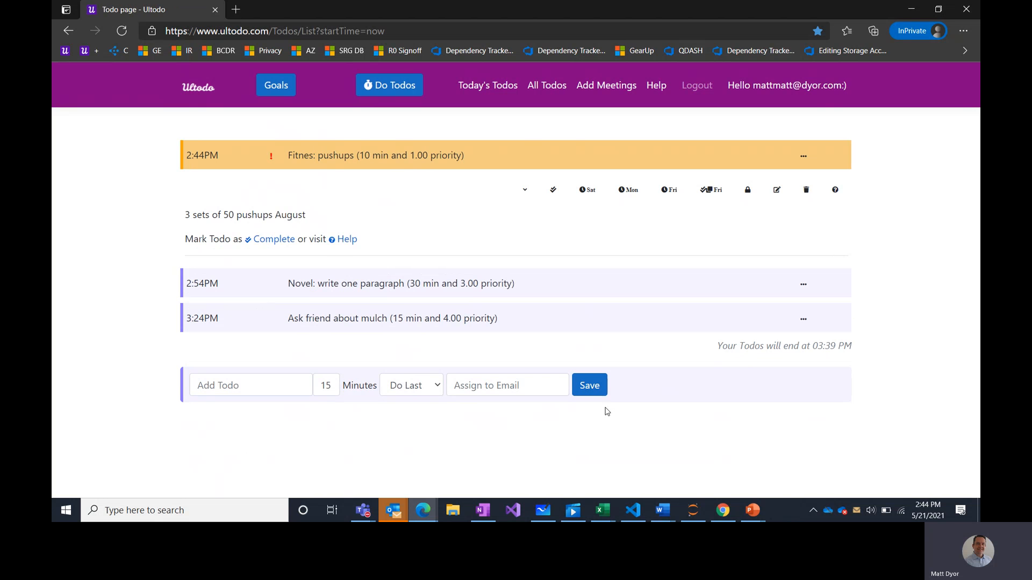
- Complete the mulch todo and add a follow-up todo for next week (Fri)
left_click(536, 348)
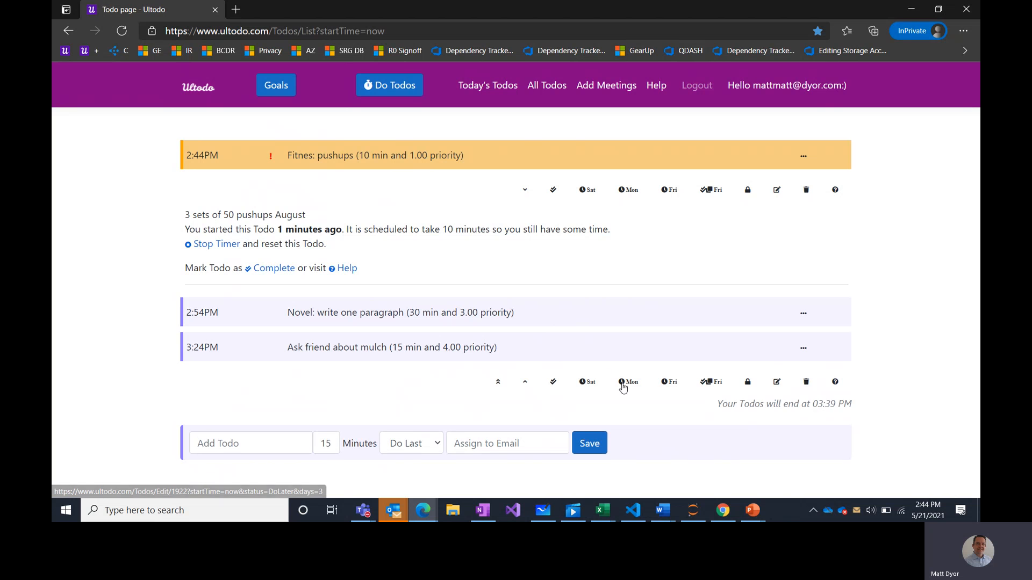
left_click(552, 345)
left_click(506, 351)
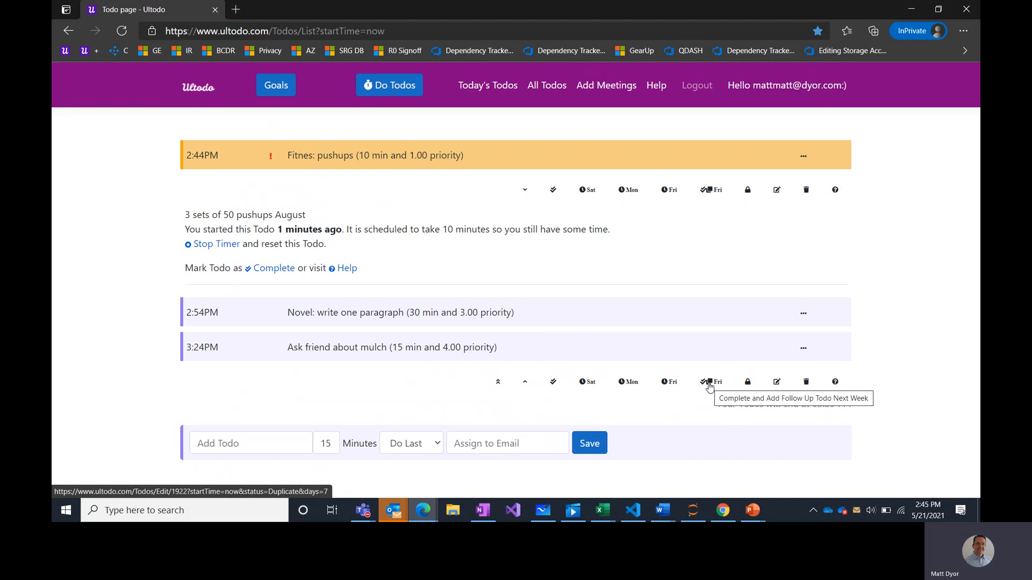
left_click(709, 382)
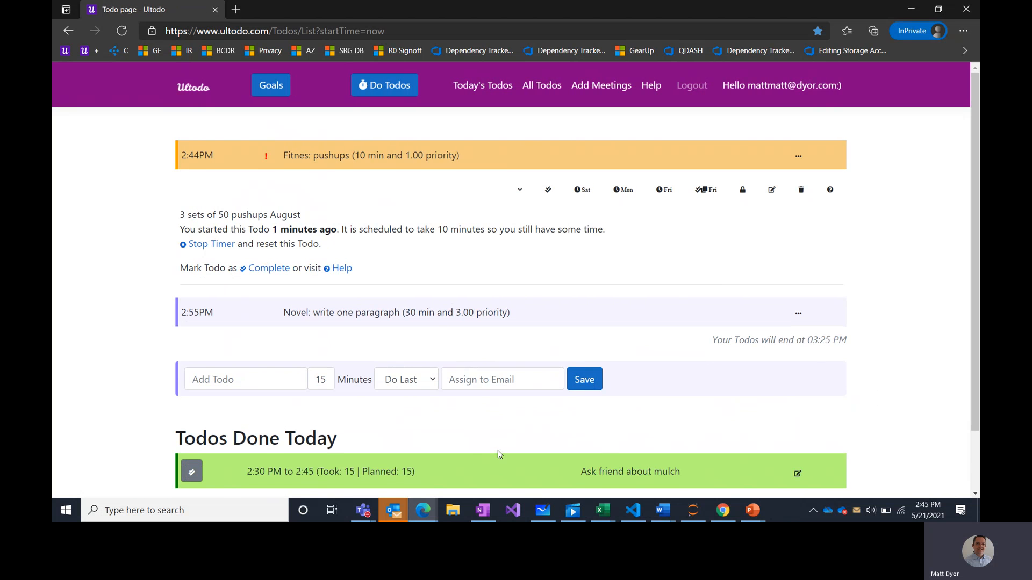
- Review the done list's mulch todo completion times and the weekly minutes heading
scroll(498, 451, "down", 1)
scroll(500, 455, "down", 1)
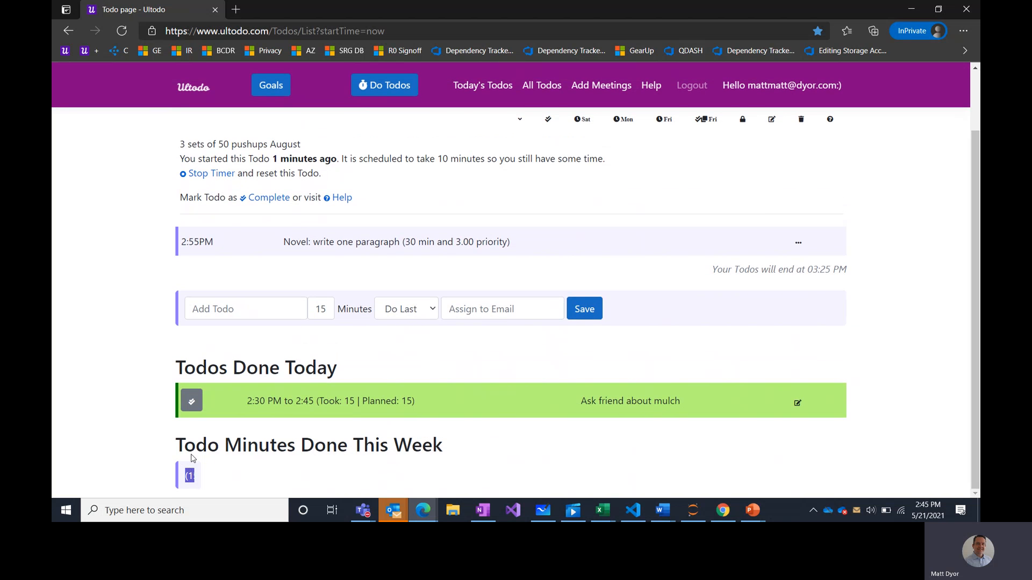
left_click_drag(248, 400, 460, 405)
left_click_drag(175, 445, 451, 458)
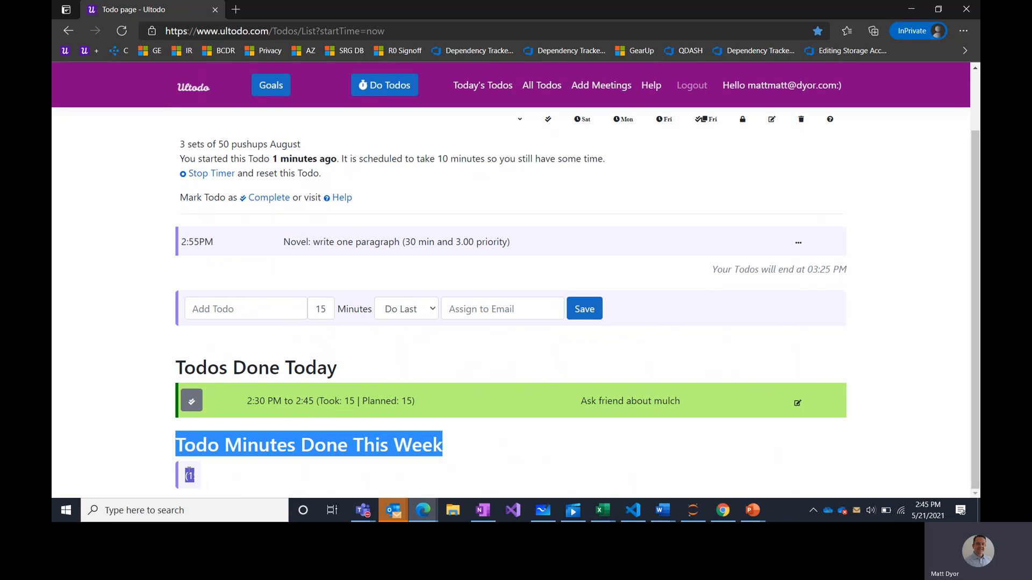
- Mark Fitnes: pushups as done; it took 11 of 10 planned minutes
scroll(487, 379, "up", 1)
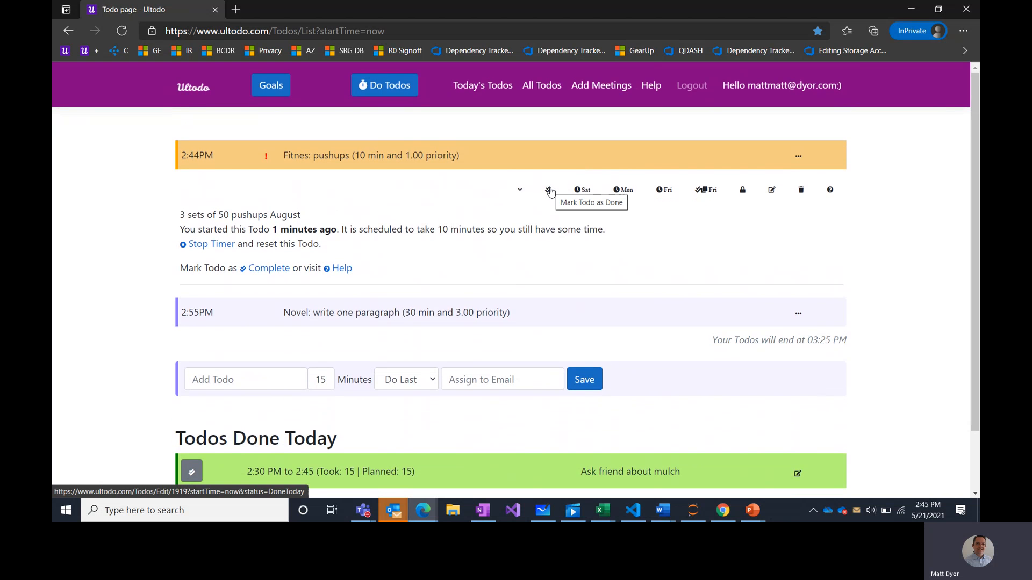
left_click(549, 191)
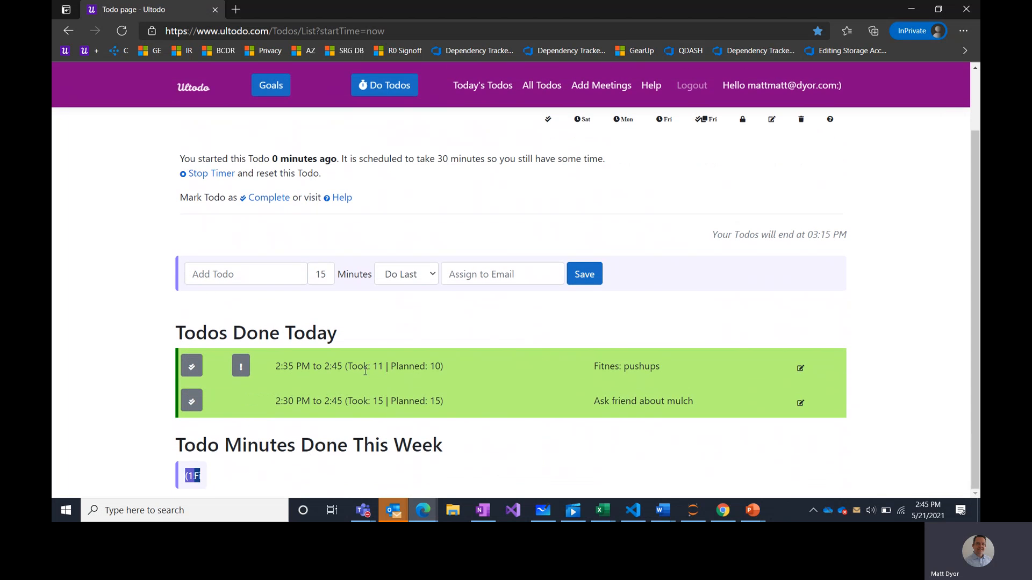
left_click_drag(378, 366, 399, 363)
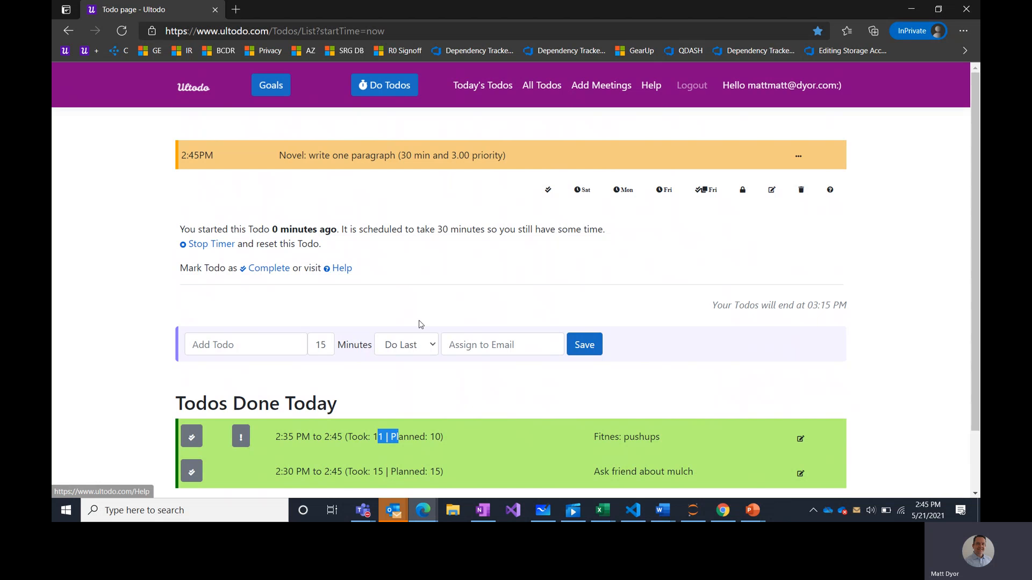
- Add a 30-minute todo titled 'Fitness: punching bag'
scroll(418, 323, "down", 1)
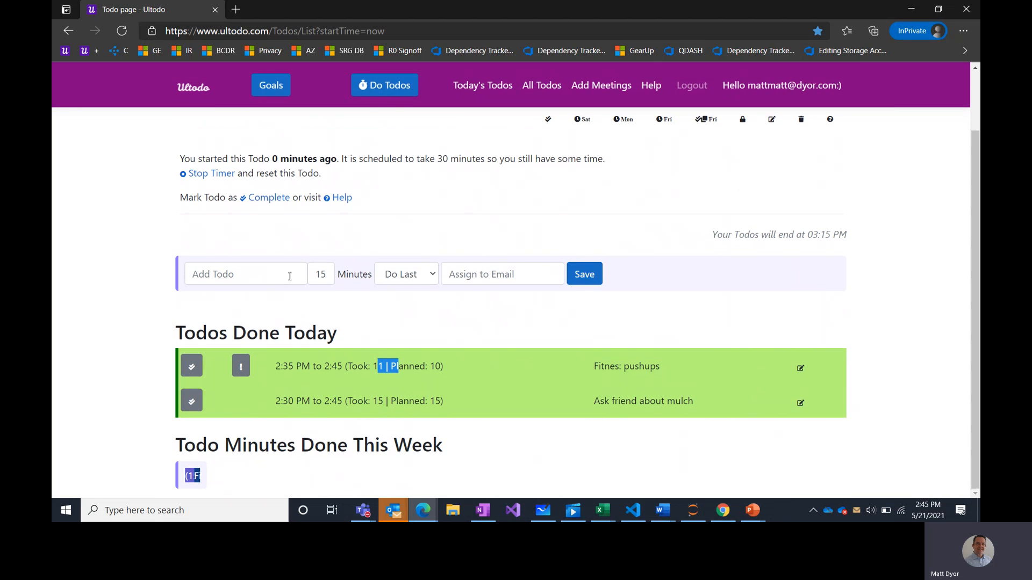
left_click(270, 277)
type("Fitnes")
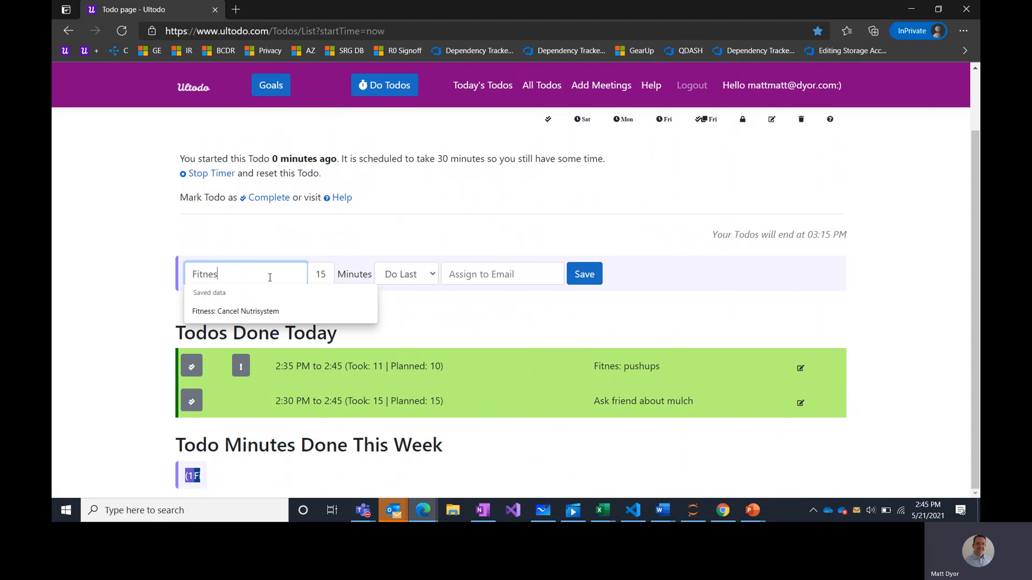
type("s: punching bag")
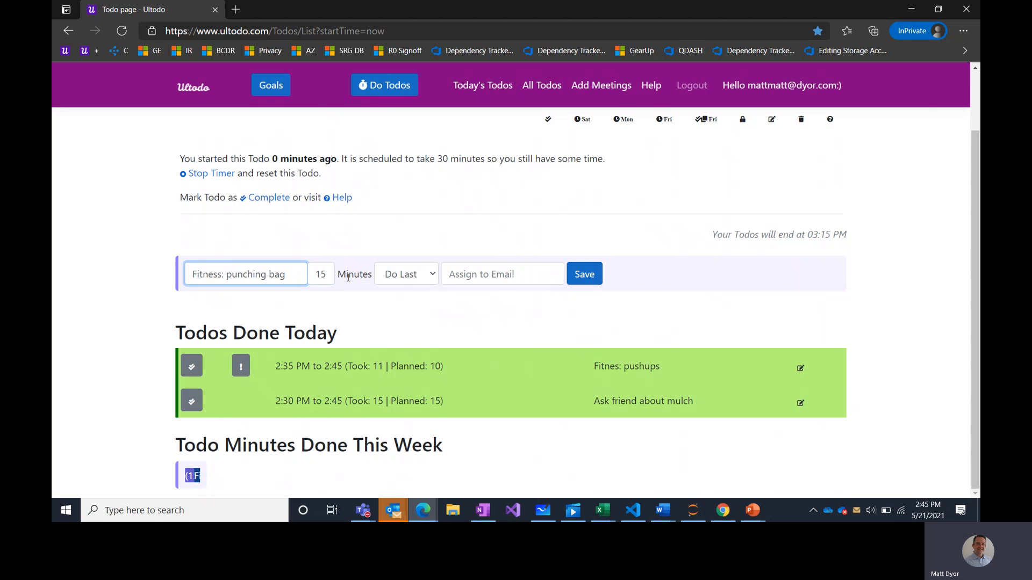
double_click(320, 274)
type("30")
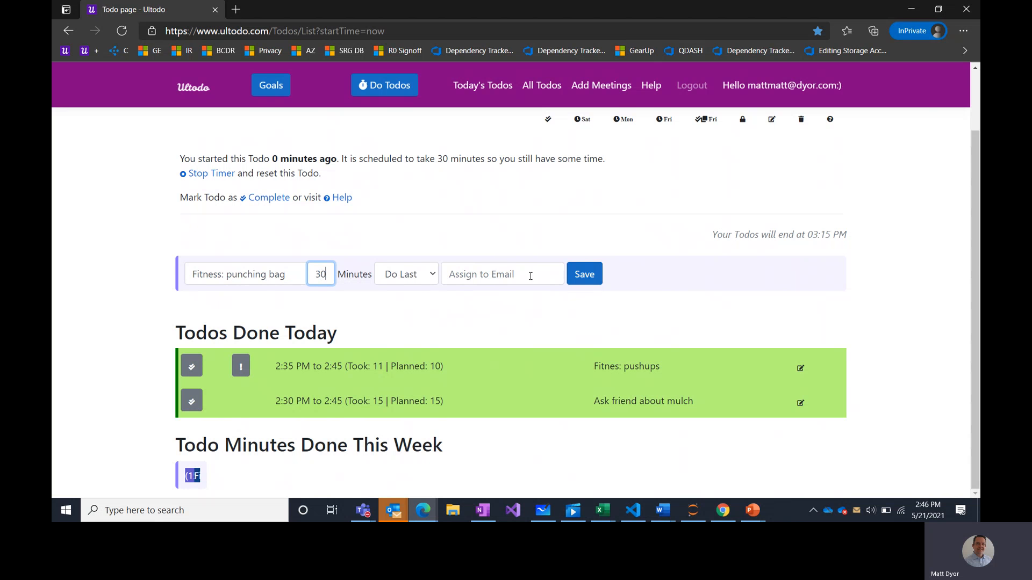
left_click(585, 277)
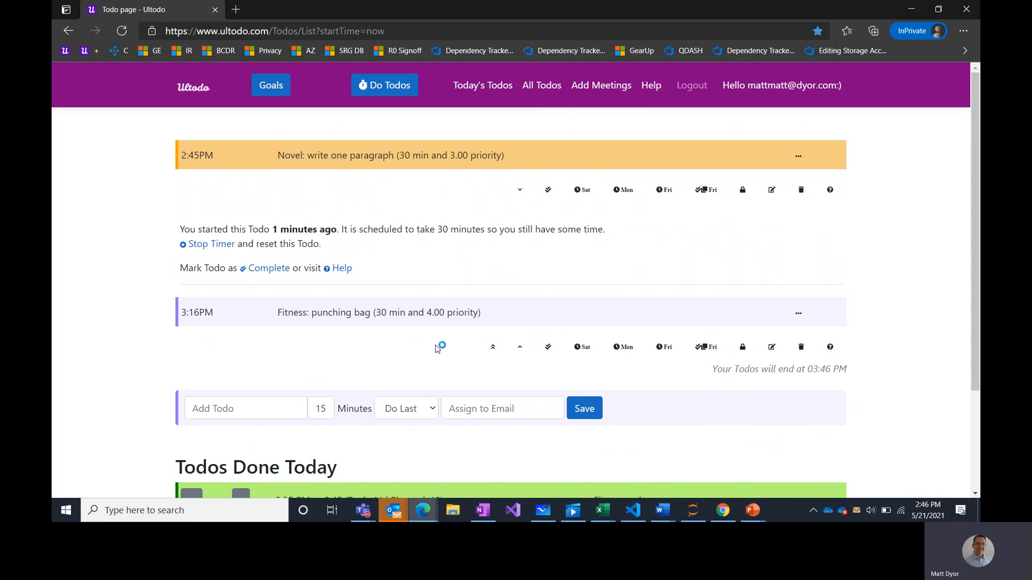
- Mark Fitness: punching bag as done, taking 30 of 30 minutes (2:16 to 2:46 PM)
left_click(547, 346)
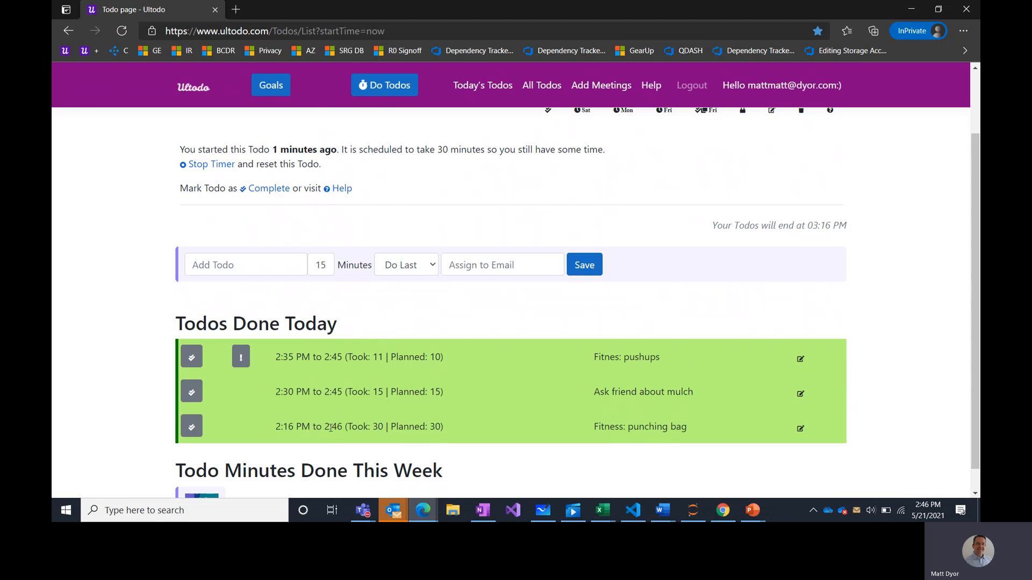
left_click_drag(307, 426, 391, 429)
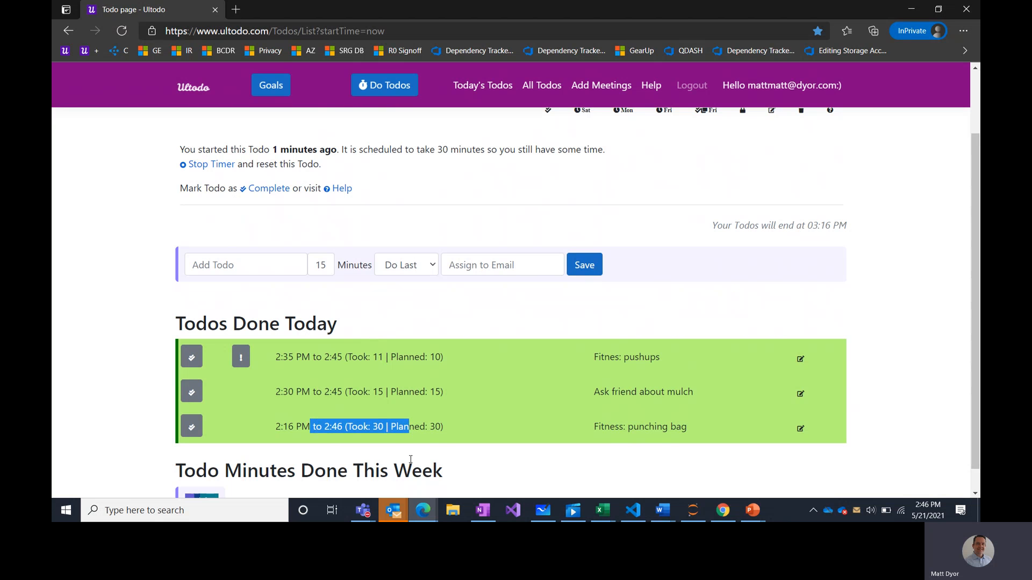
double_click(378, 426)
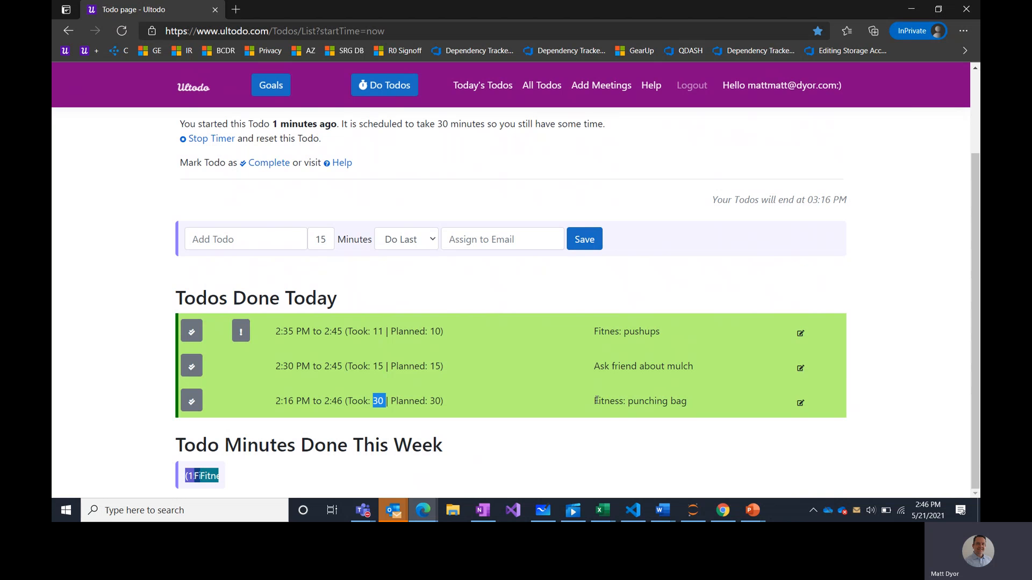
left_click_drag(610, 330, 615, 330)
- Add a 50-minute todo titled 'Fitness: benchpress'
scroll(207, 474, "up", 1)
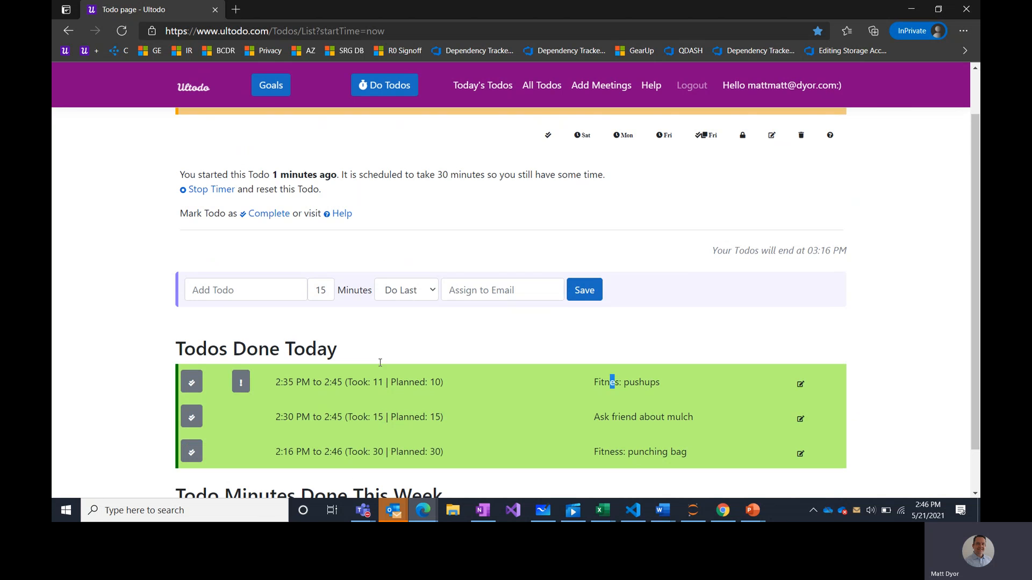
left_click(252, 291)
type("Fitness: ")
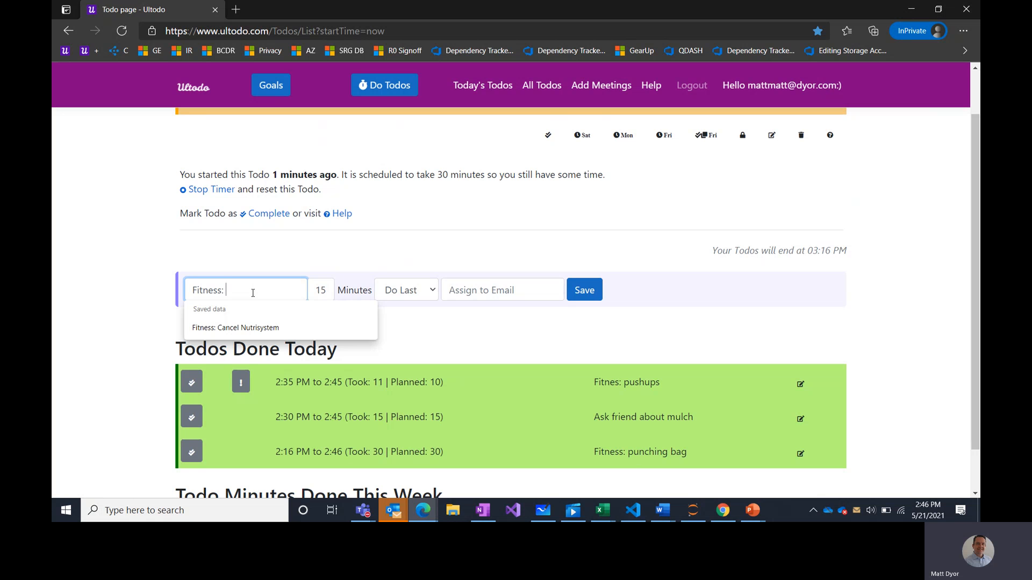
type("benchpress")
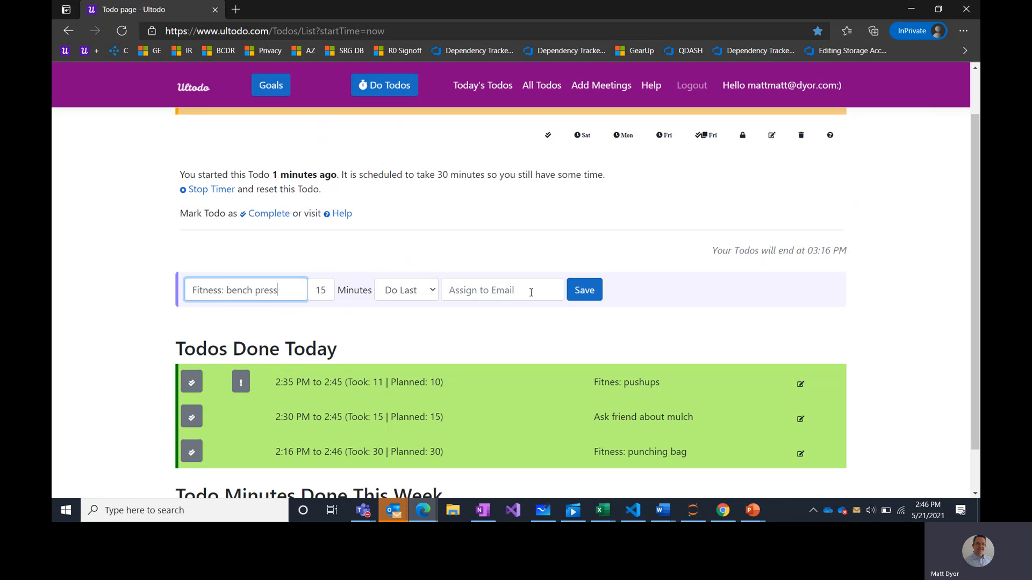
double_click(329, 293)
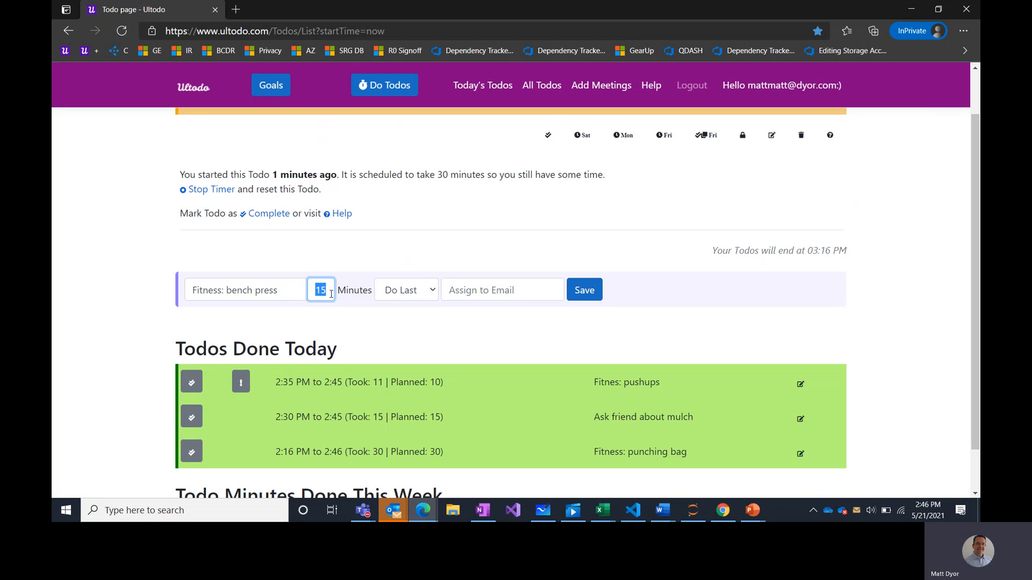
type("50")
left_click(584, 293)
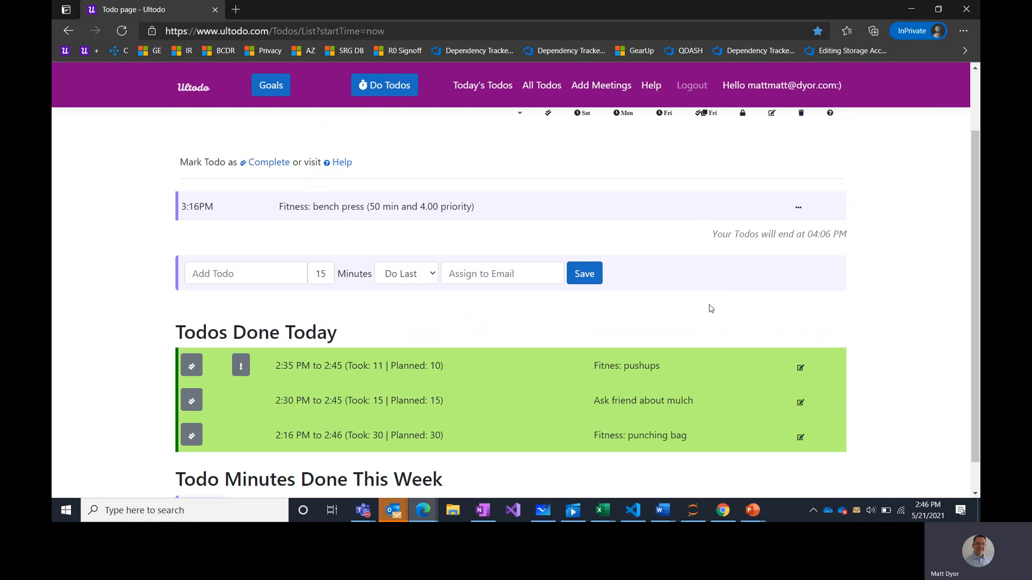
- Mark the bench press todo as done, taking 51 of 50 planned minutes
left_click(530, 232)
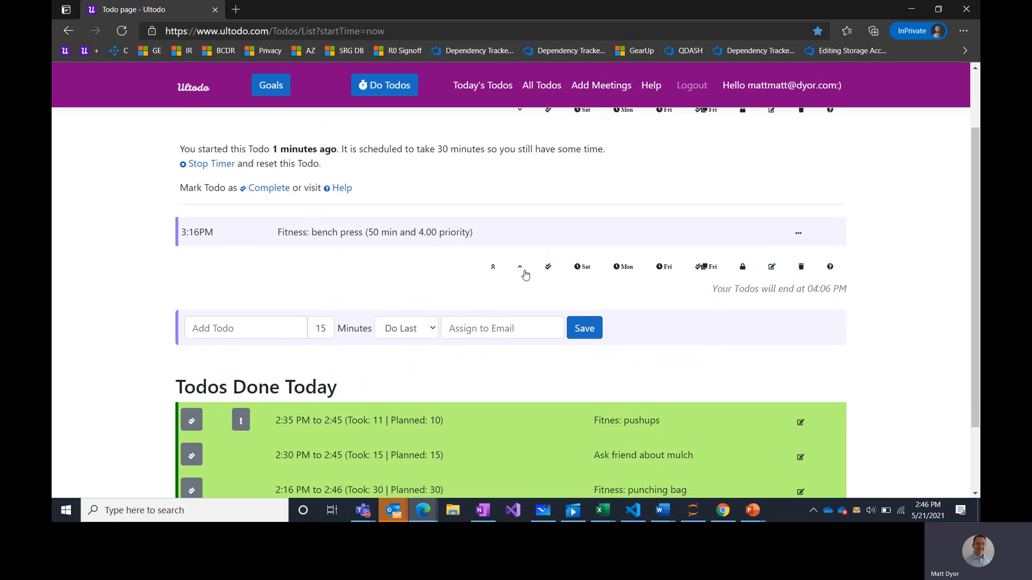
left_click(547, 268)
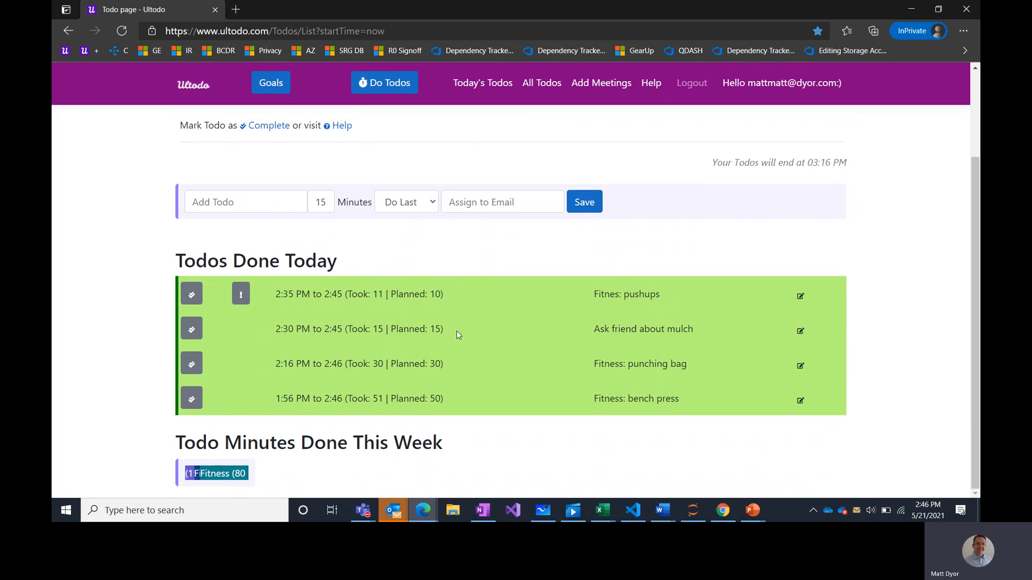
scroll(273, 370, "down", 2)
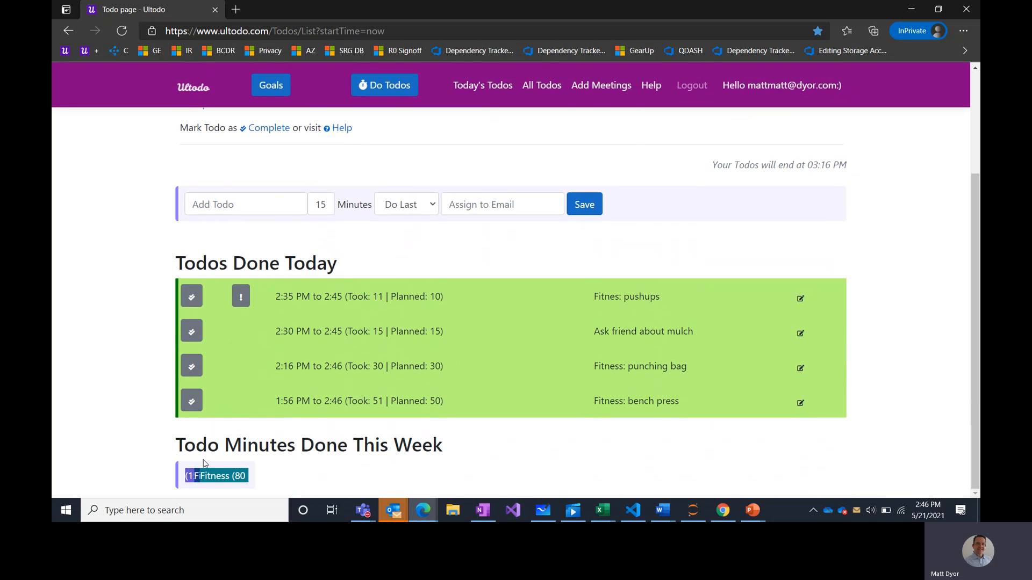
mouse_move(197, 477)
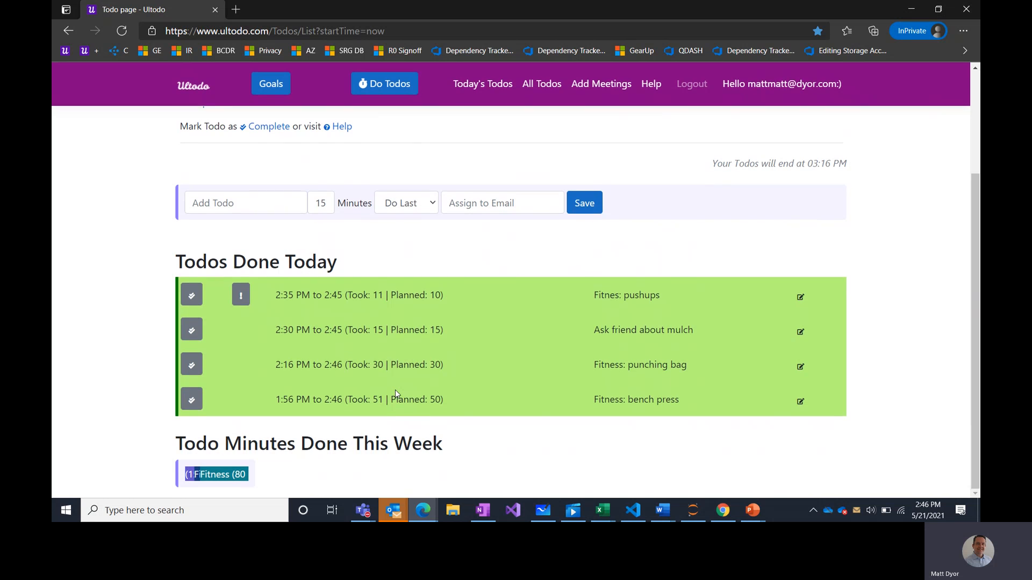
scroll(396, 394, "up", 2)
scroll(394, 389, "up", 1)
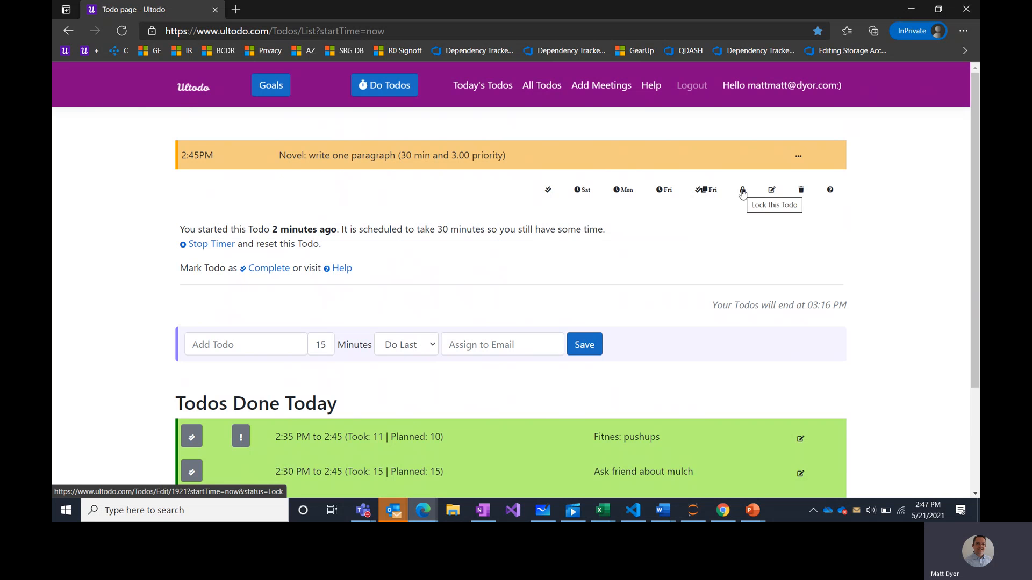
left_click(802, 190)
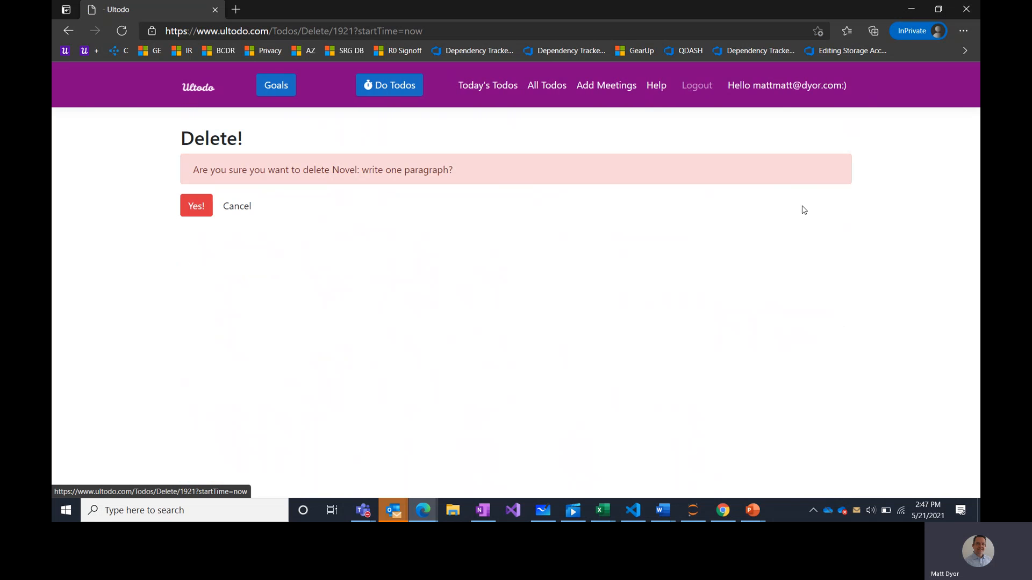
left_click(193, 209)
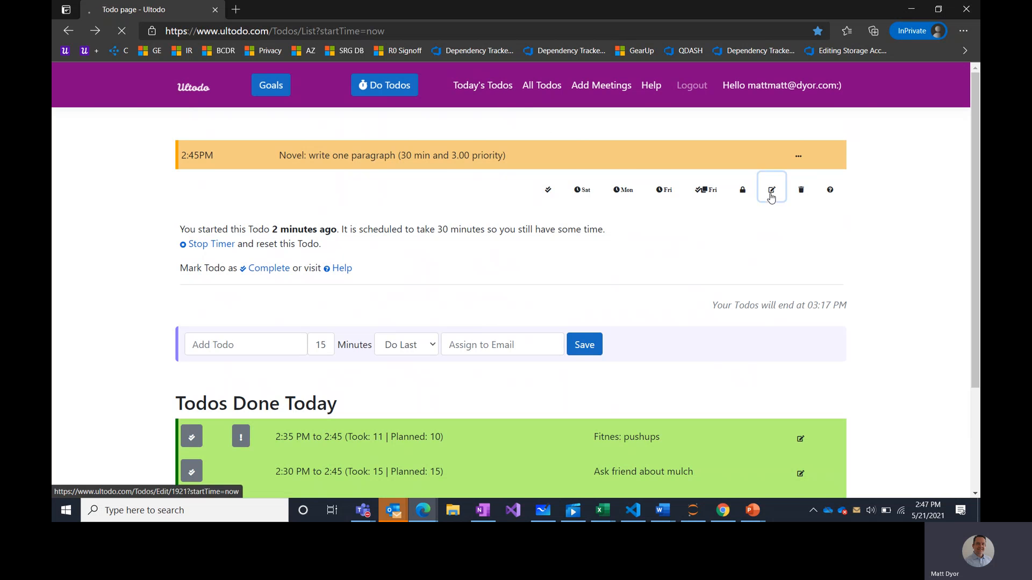
left_click(772, 190)
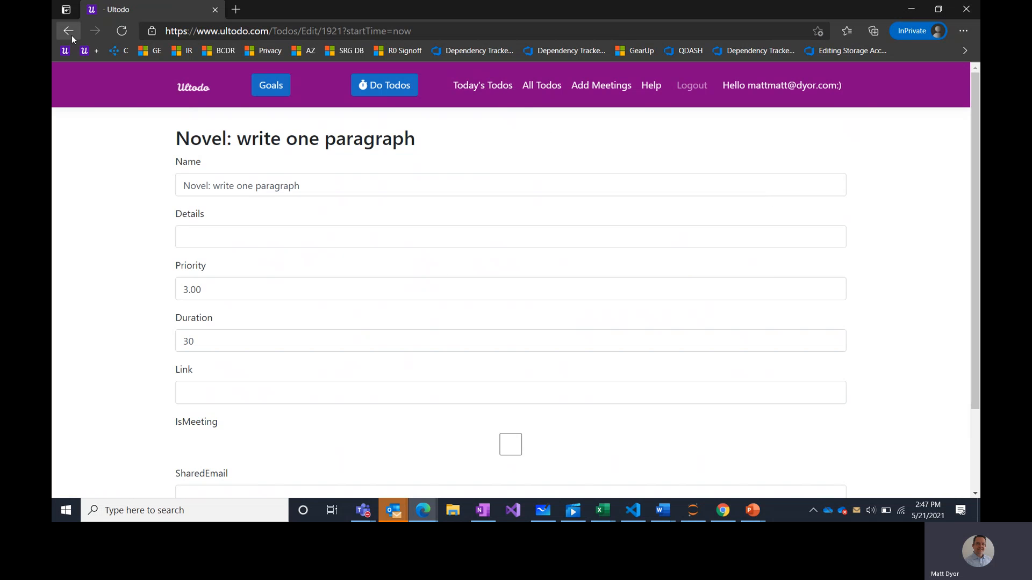
scroll(92, 235, "down", 2)
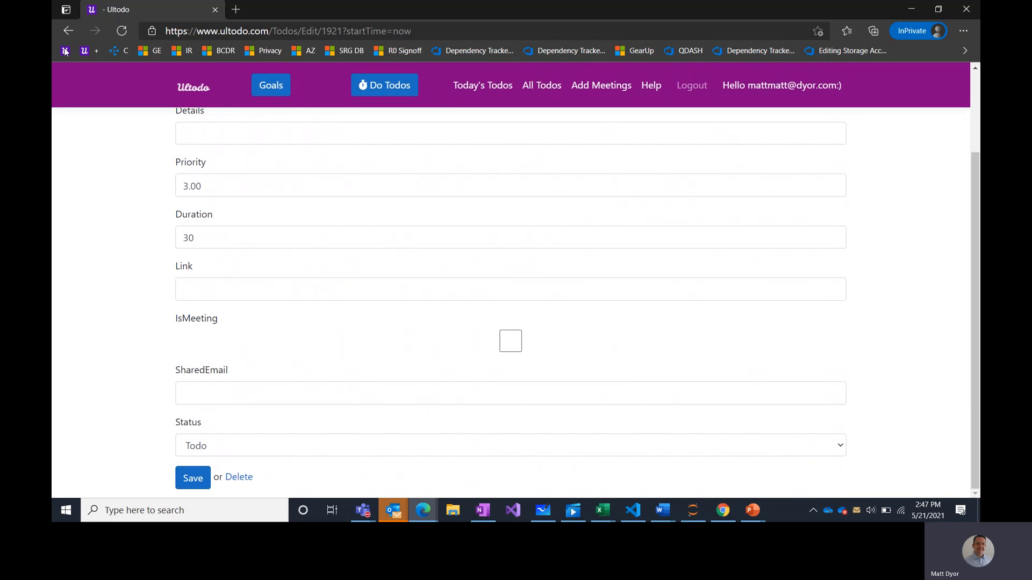
left_click(68, 34)
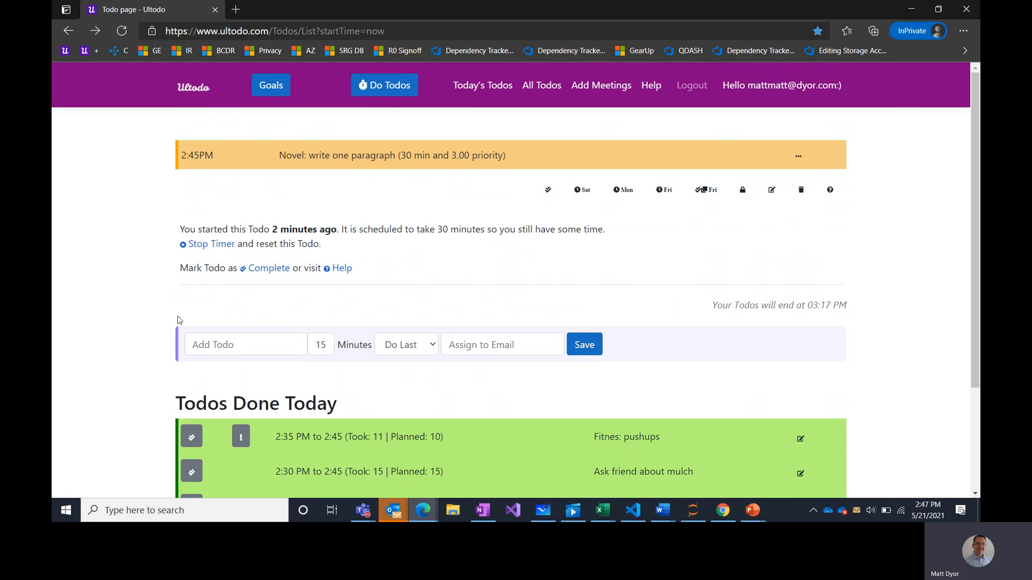
left_click(218, 334)
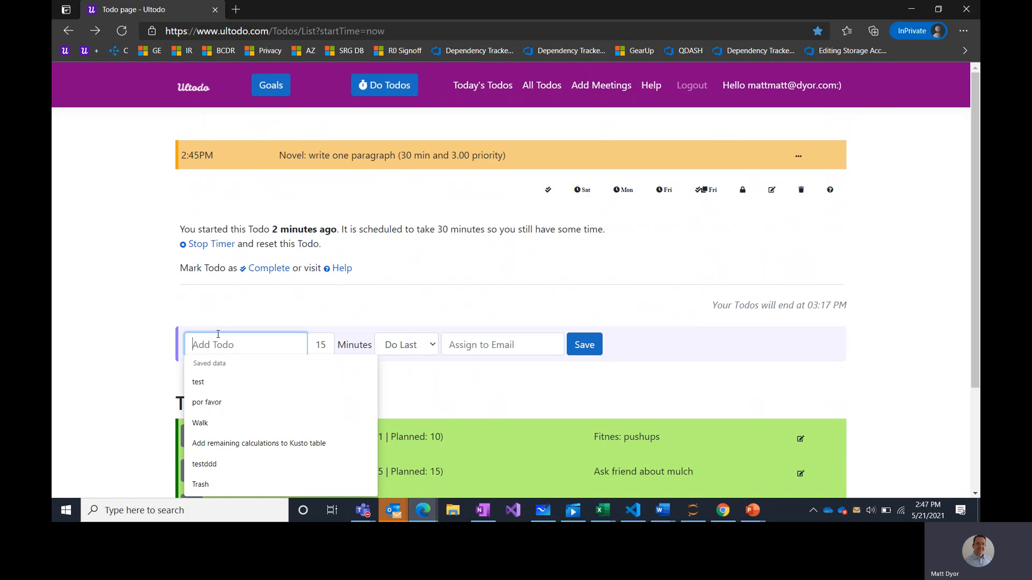
- Add a 15-minute 'Clean car' todo with the assignee's e-mail in Assign to Email
type("Clean a")
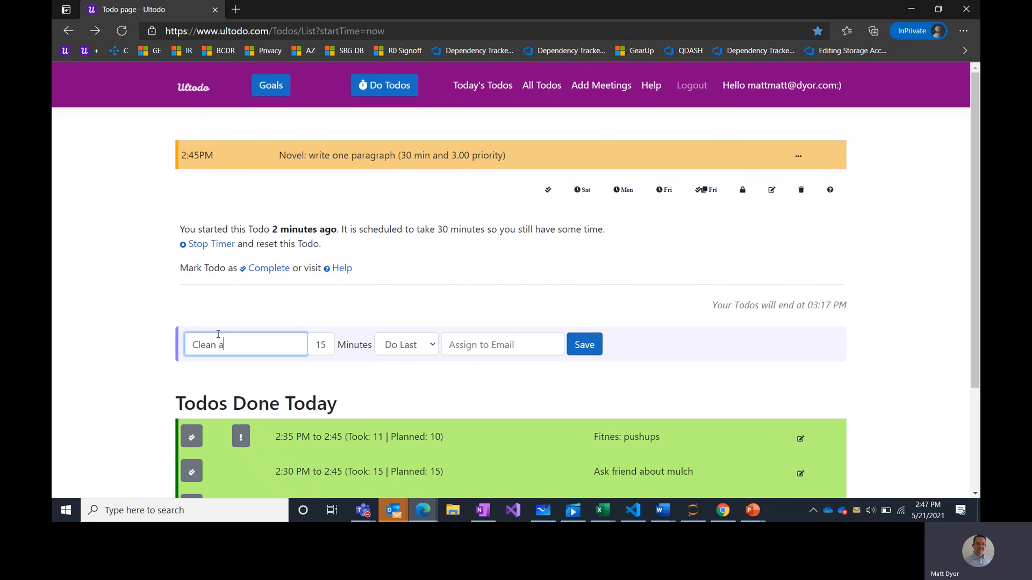
key("BackSpace")
type("car")
left_click(465, 346)
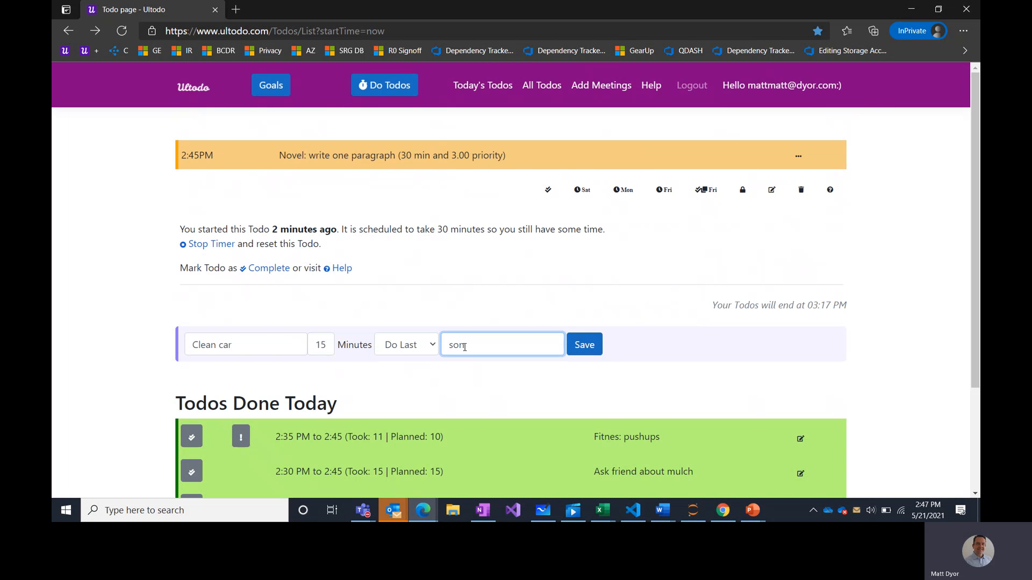
left_click(585, 350)
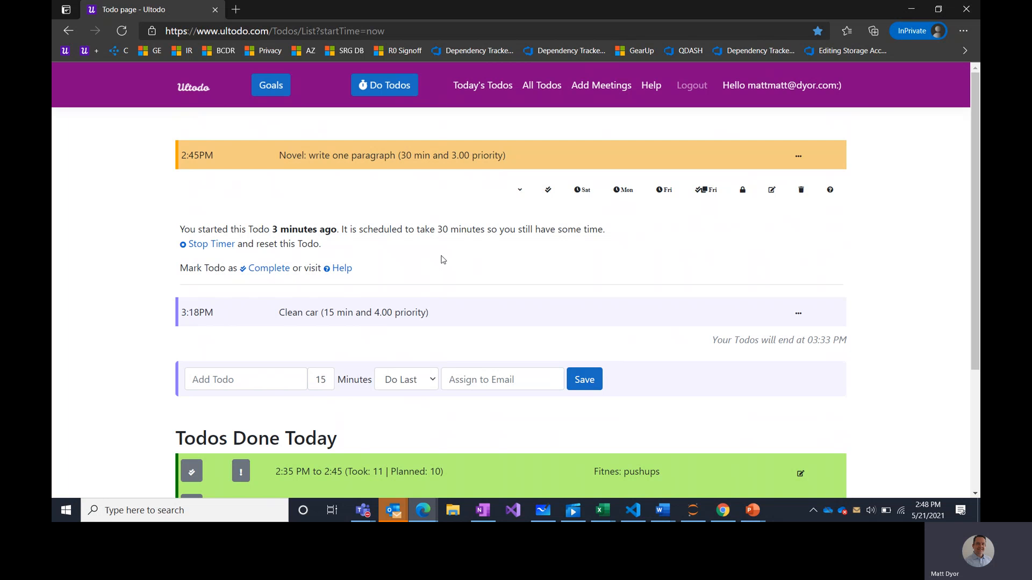
- Move Clean car to the top, making it the current todo at 2:48 PM ahead of Novel
left_click(375, 315)
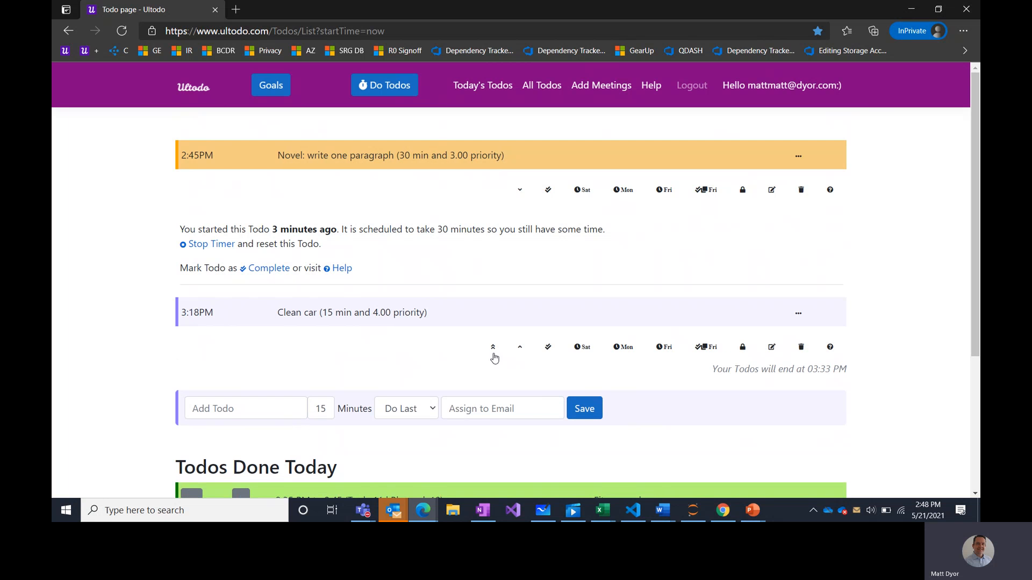
left_click(493, 348)
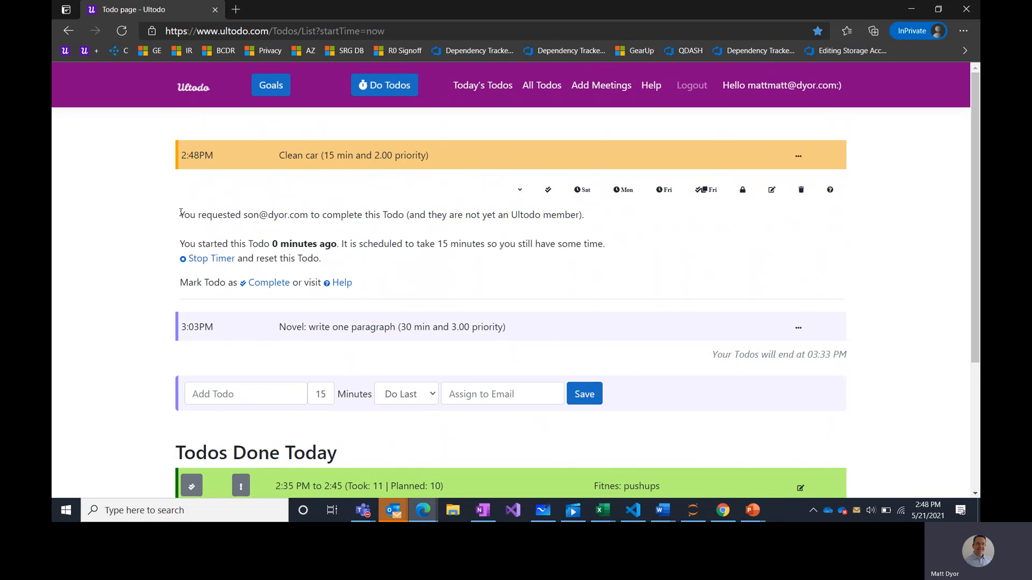
left_click_drag(180, 213, 581, 220)
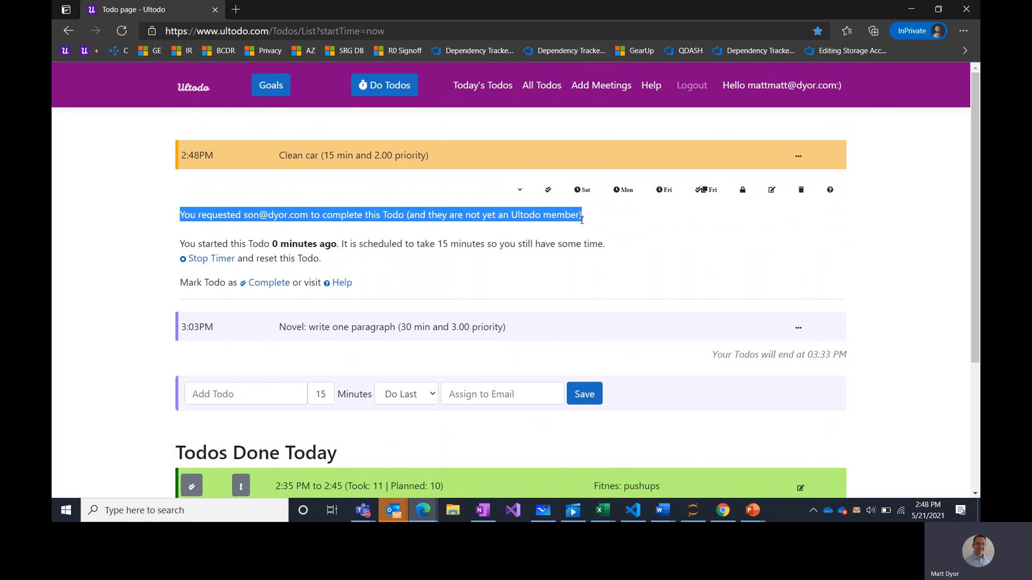
left_click(550, 218)
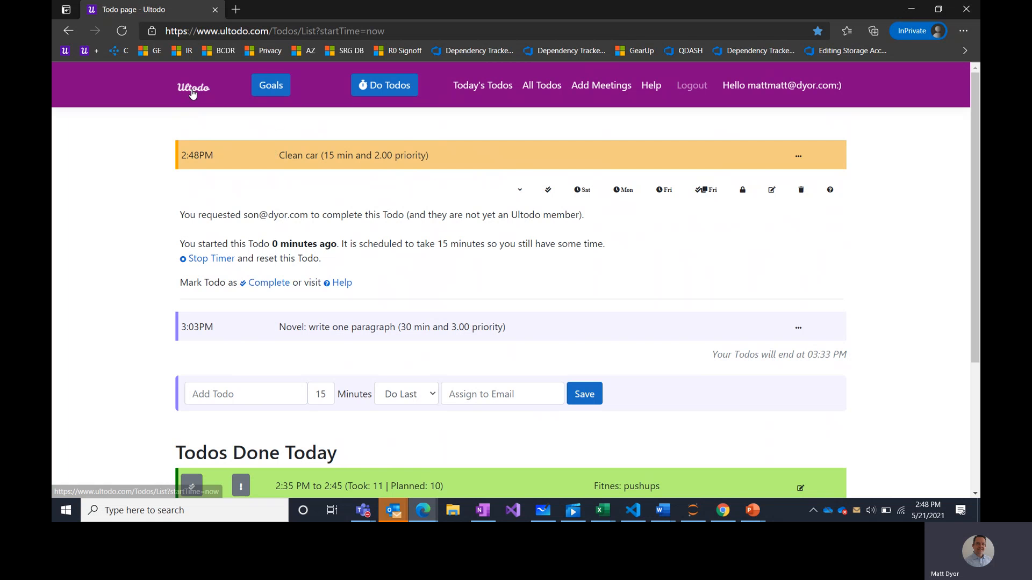
- Review the Goals page's top goals by time and top goal groups, then go to Add Meetings
left_click(280, 87)
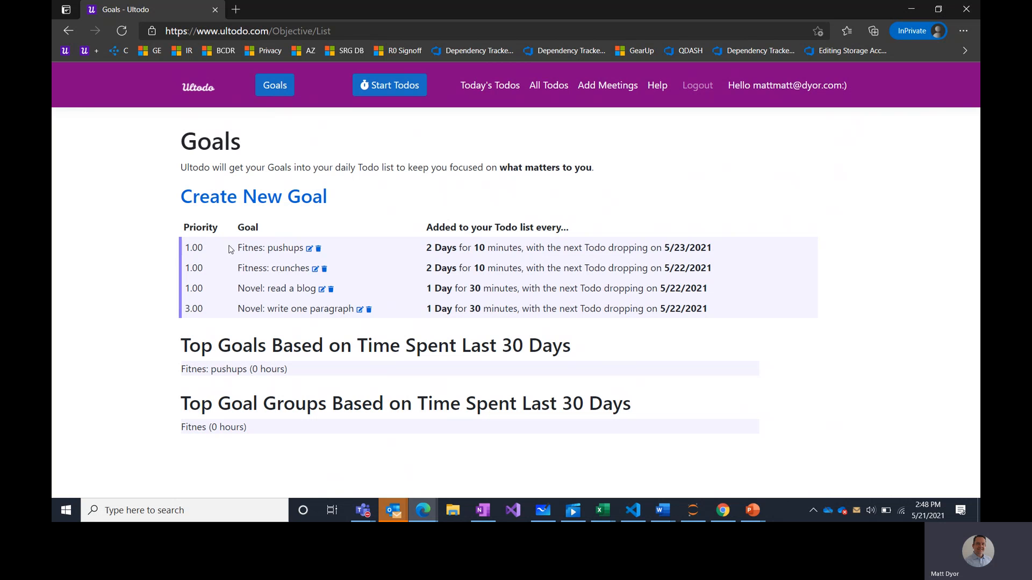
left_click_drag(228, 353, 553, 349)
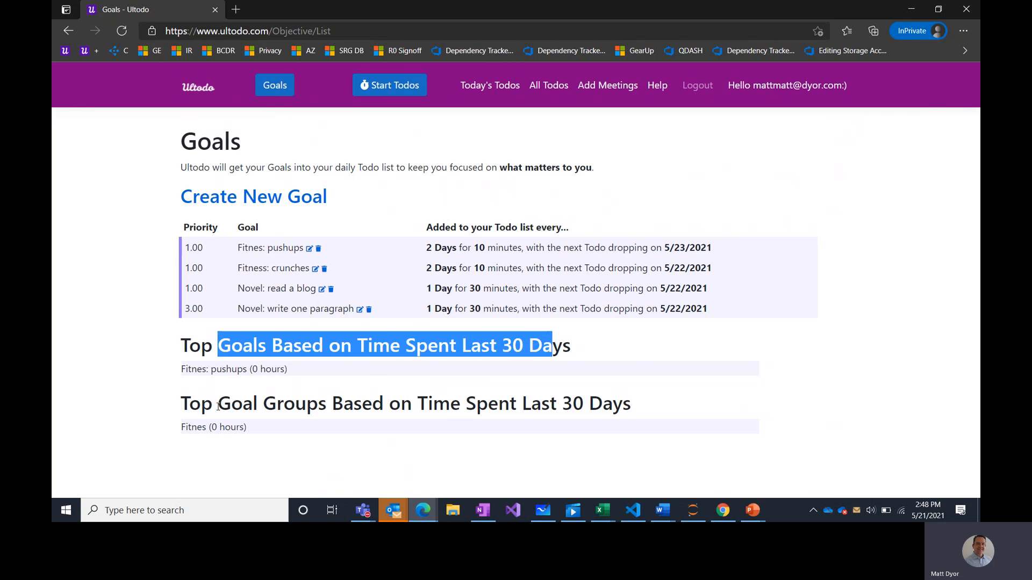
left_click_drag(216, 407, 333, 392)
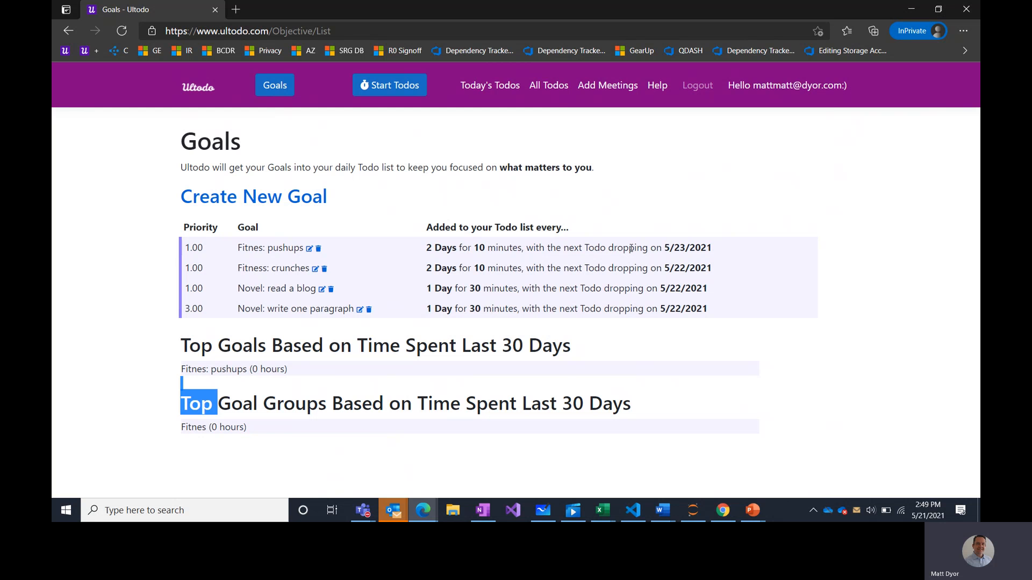
left_click(609, 94)
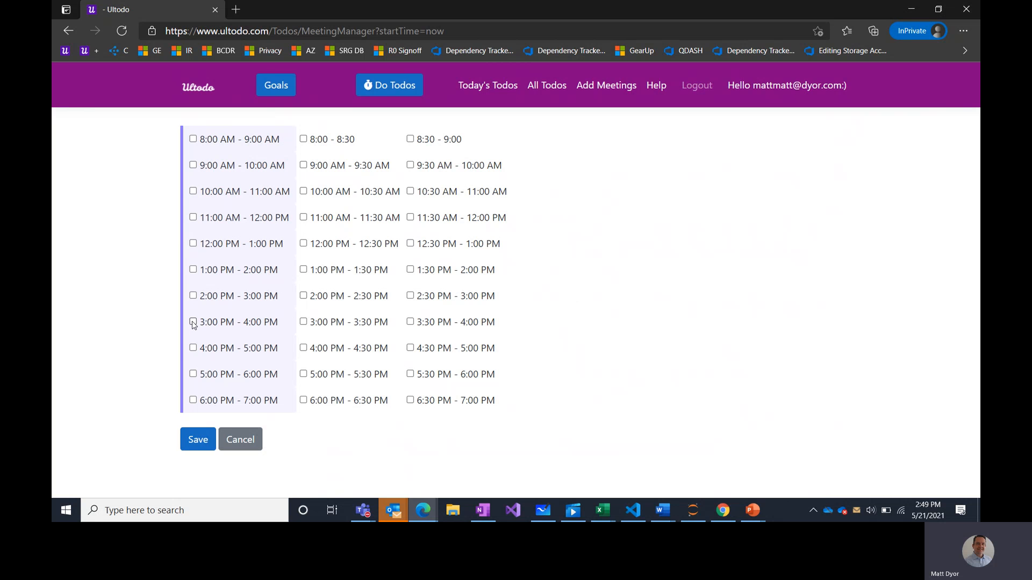
- Book and save the 3:00 PM – 3:30 PM meeting slot
left_click(303, 322)
left_click(198, 440)
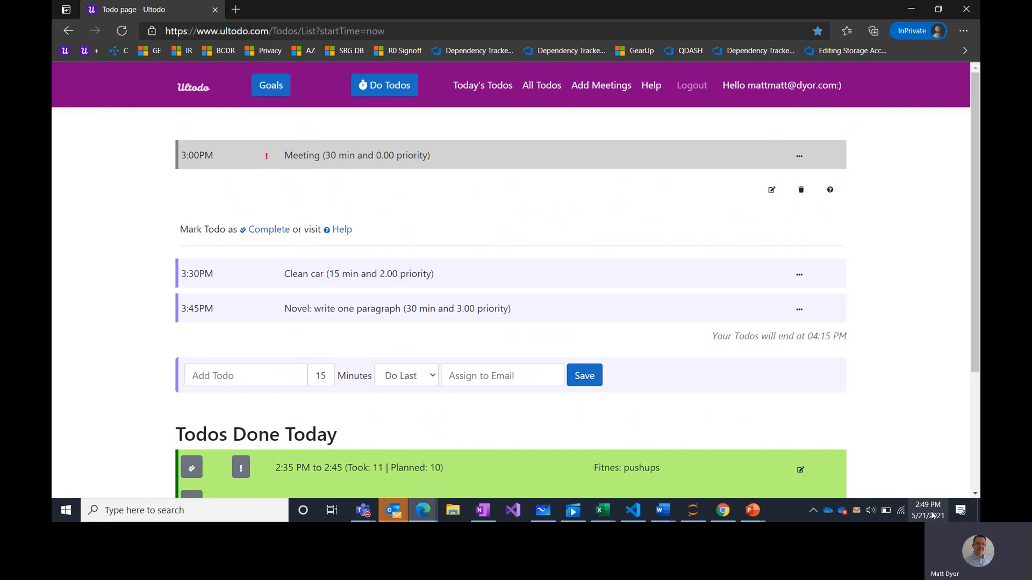
- Add an 8-minute 'Quick task' todo scheduled for now so its timer starts
left_click(291, 383)
left_click(329, 380)
double_click(330, 380)
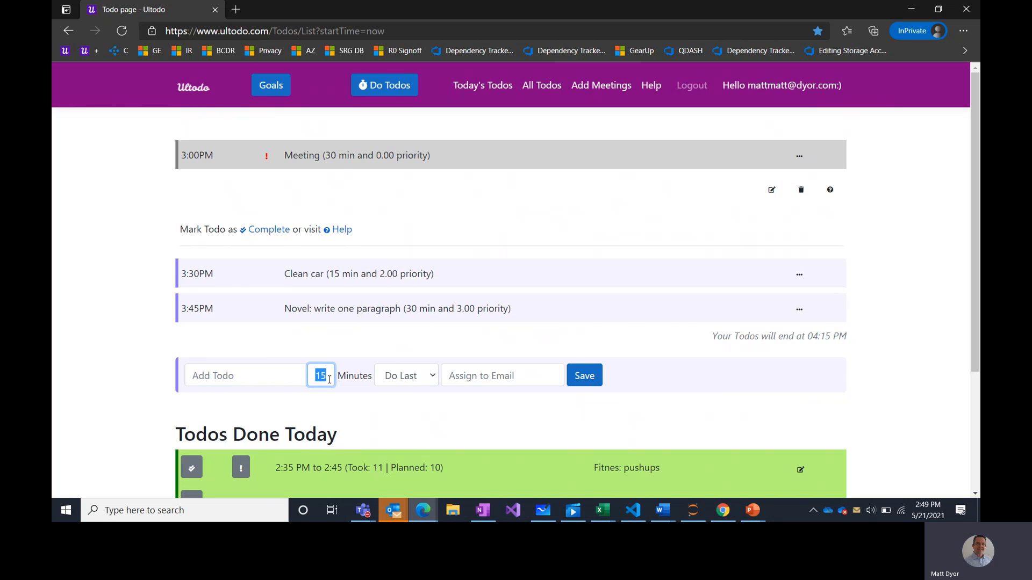
type("8")
left_click(279, 377)
type("Quick task")
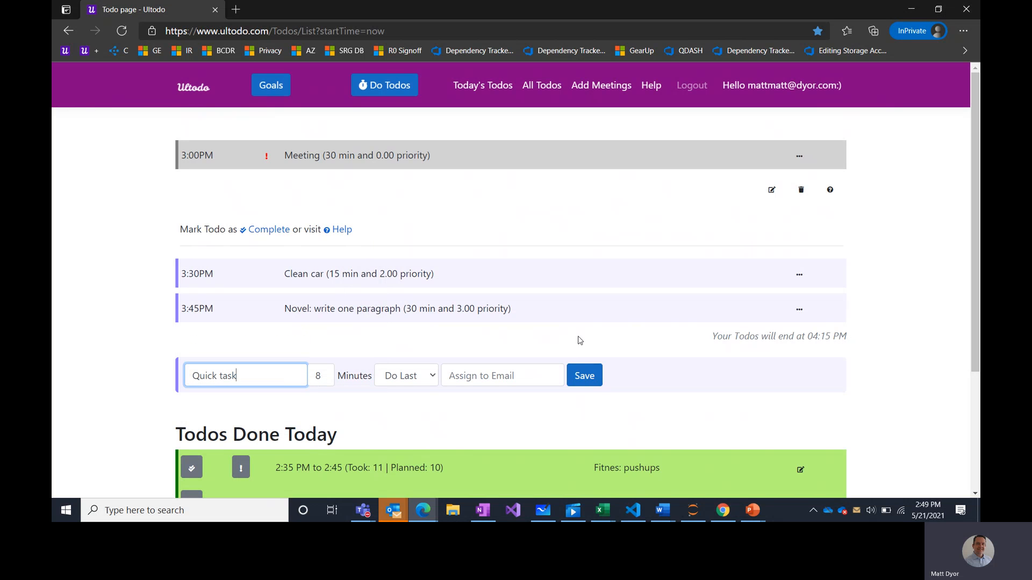
left_click(397, 378)
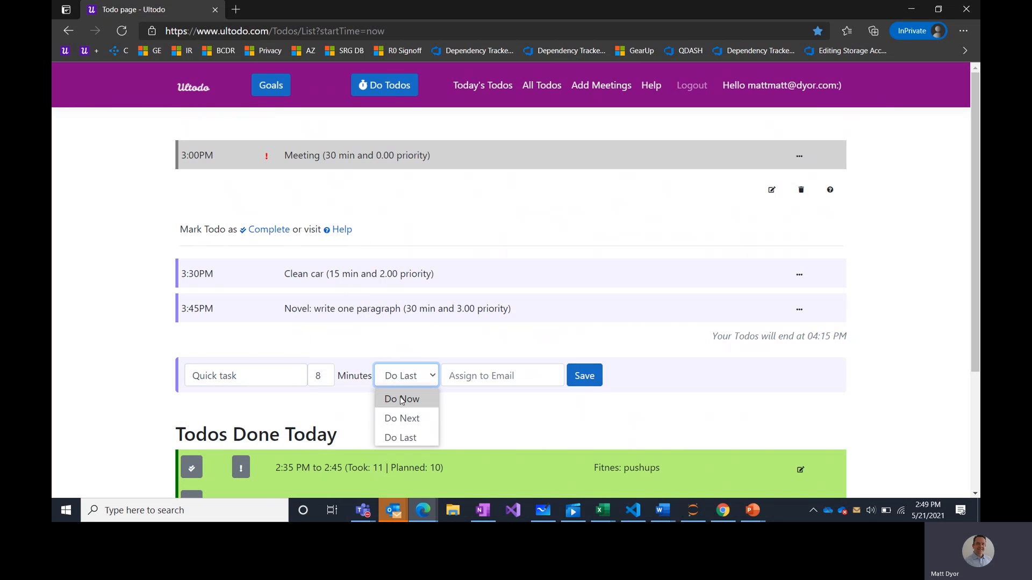
left_click(404, 398)
left_click(583, 375)
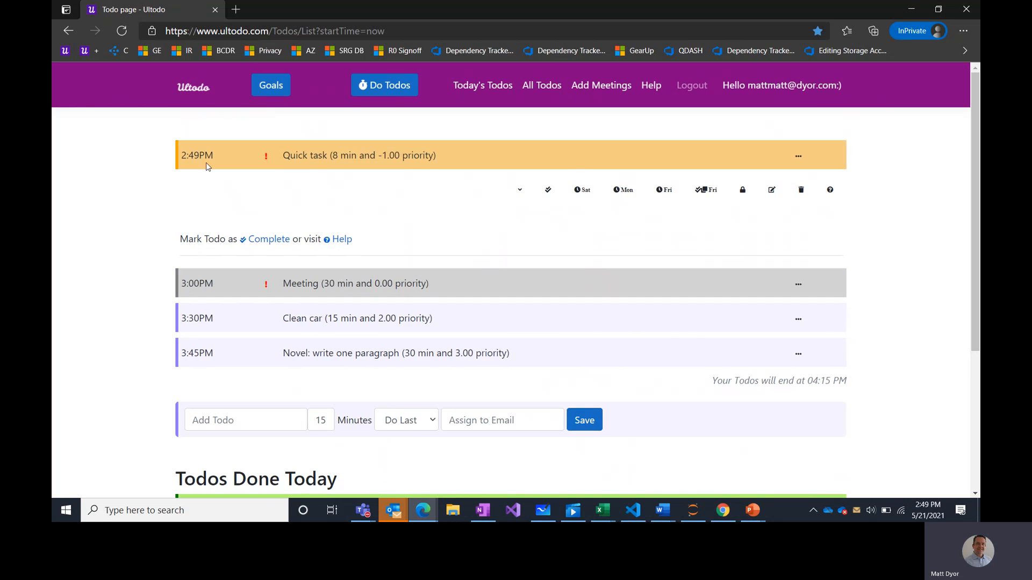
double_click(334, 156)
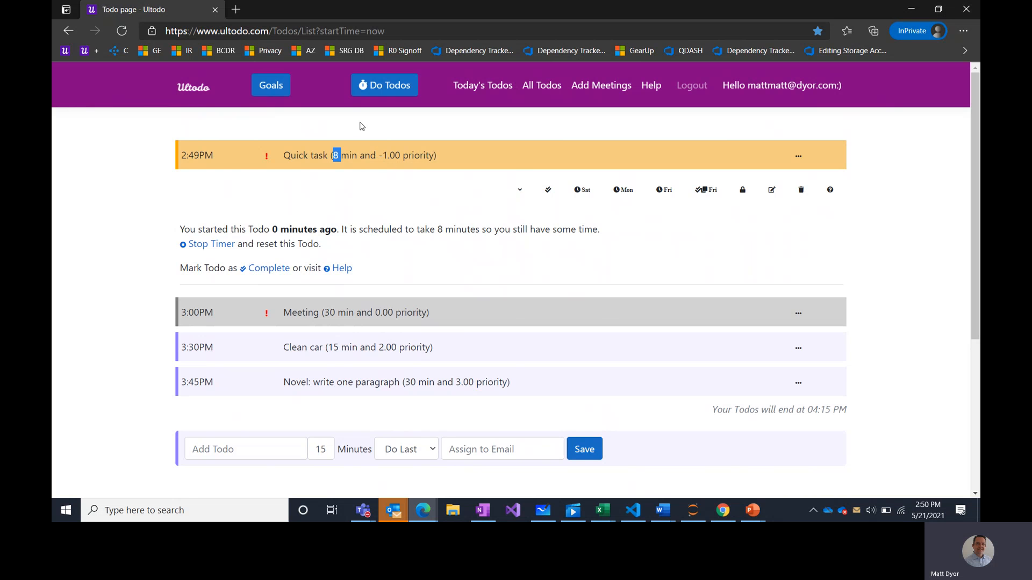
- Create the goal 'Flow: daily plan' with priority -1, daily for 30 minutes
left_click(285, 93)
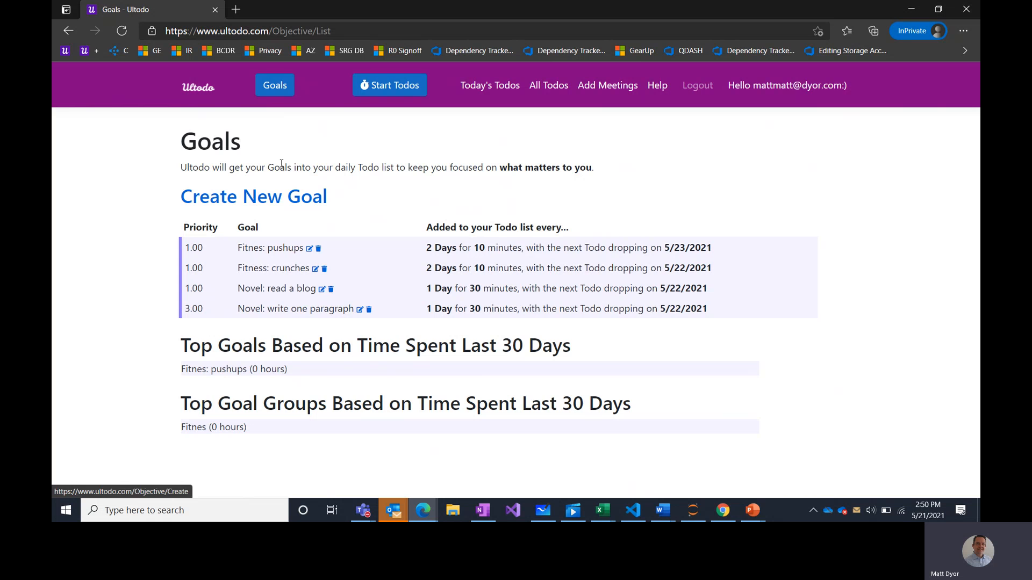
left_click(248, 205)
left_click(238, 230)
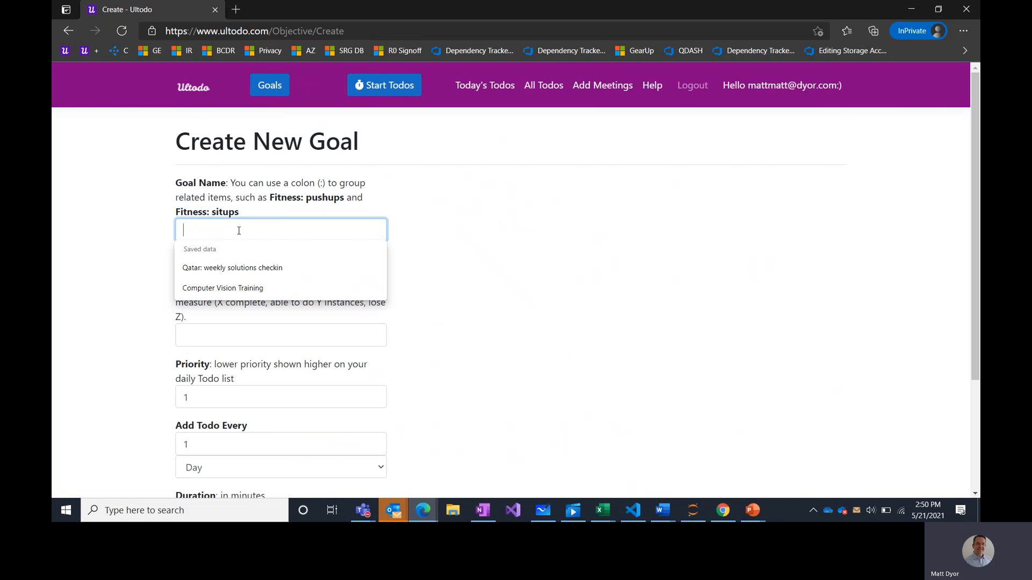
type("Flow: ")
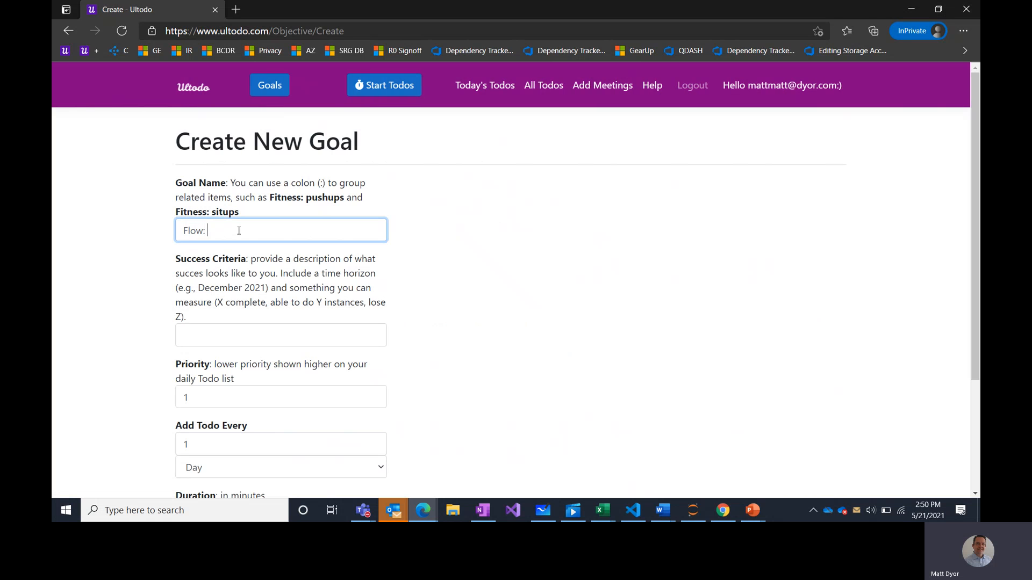
type("daily plan")
left_click(204, 387)
double_click(205, 388)
type("-1")
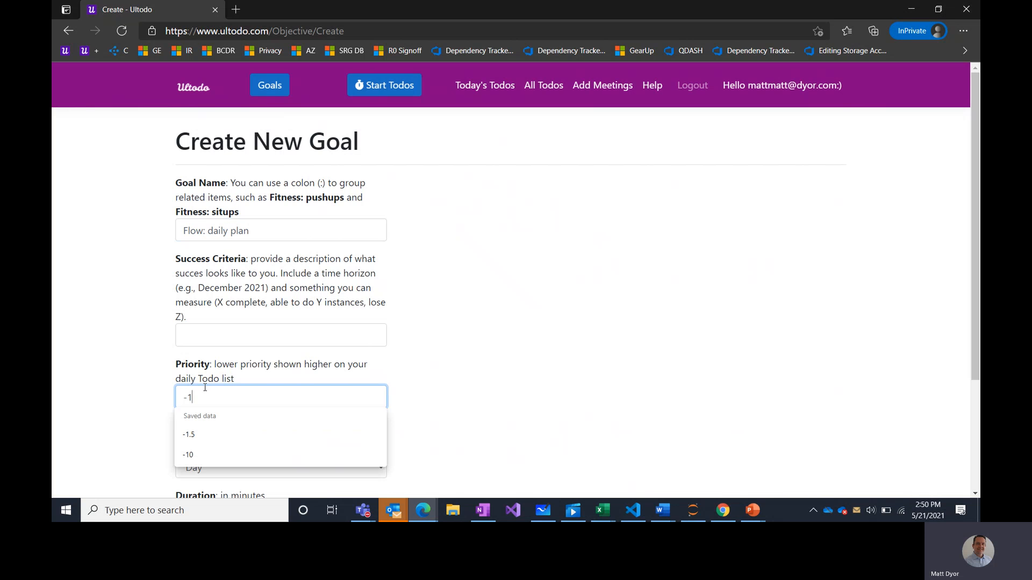
scroll(492, 344, "down", 3)
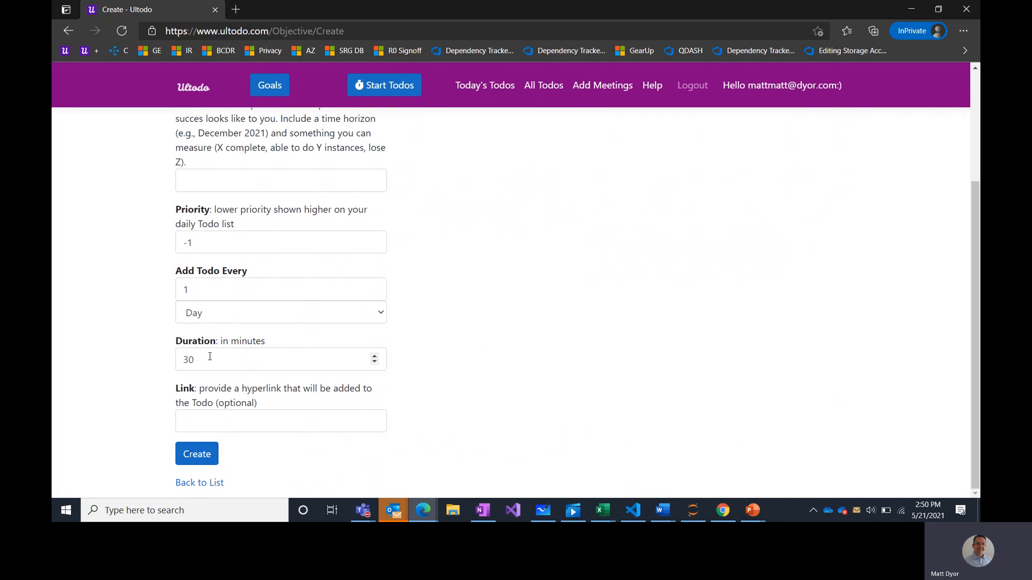
left_click(199, 463)
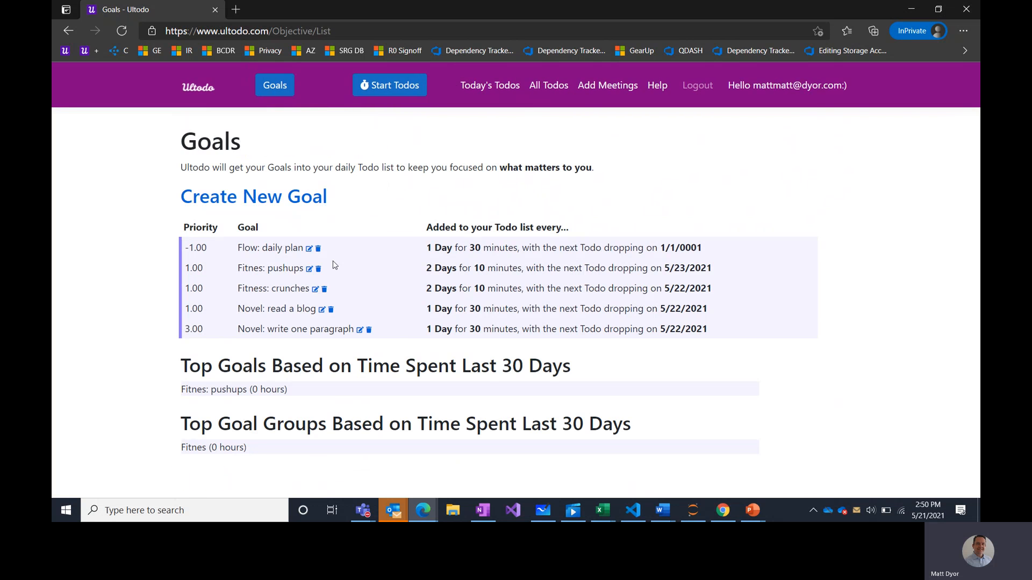
left_click(258, 198)
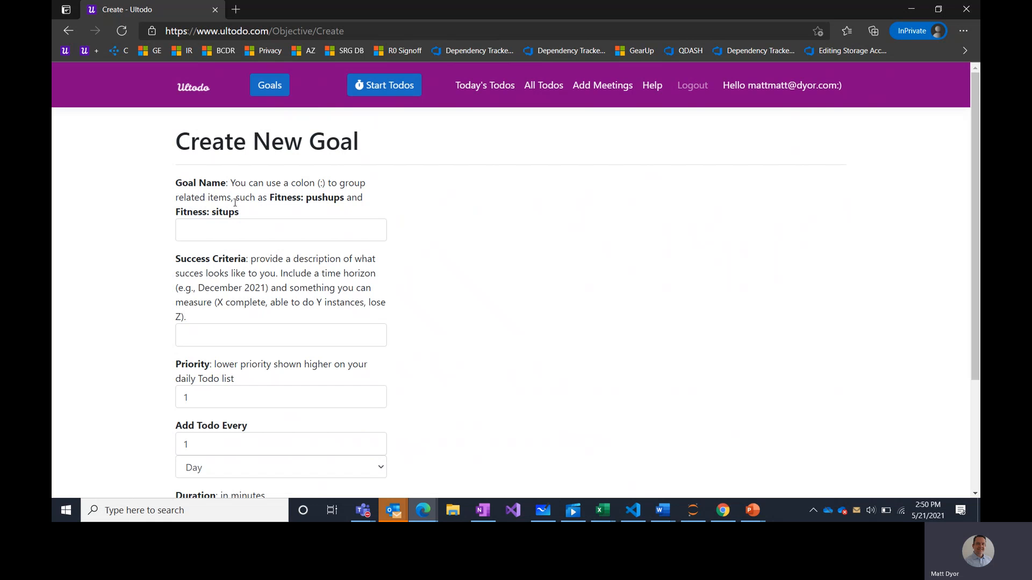
- Create the goal 'Flow: reflect' with priority 4, every 1 Day for 30 minutes
left_click(222, 227)
type("Flow")
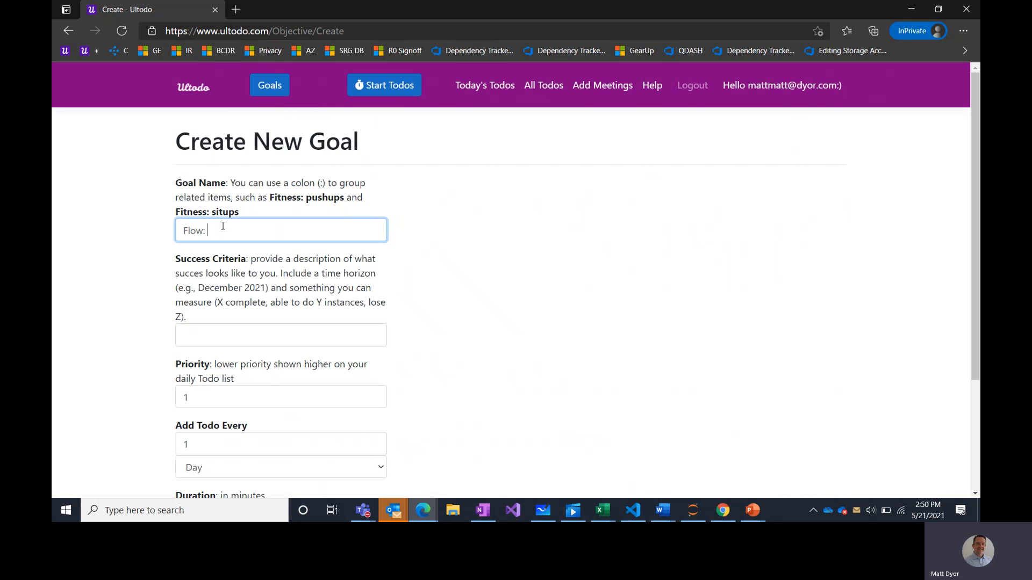
type(": reflect")
scroll(483, 258, "down", 2)
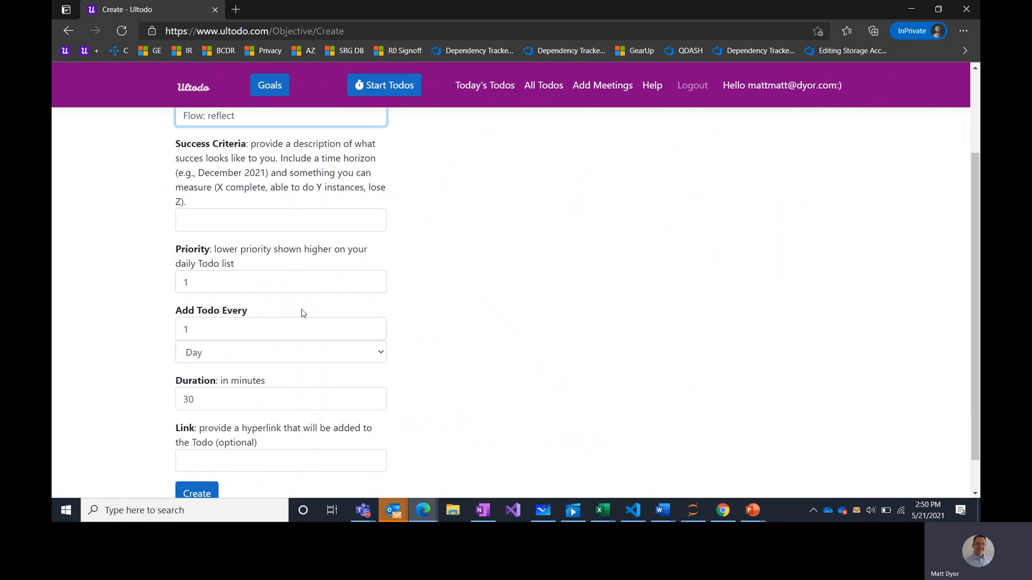
left_click(271, 291)
double_click(270, 291)
type("4")
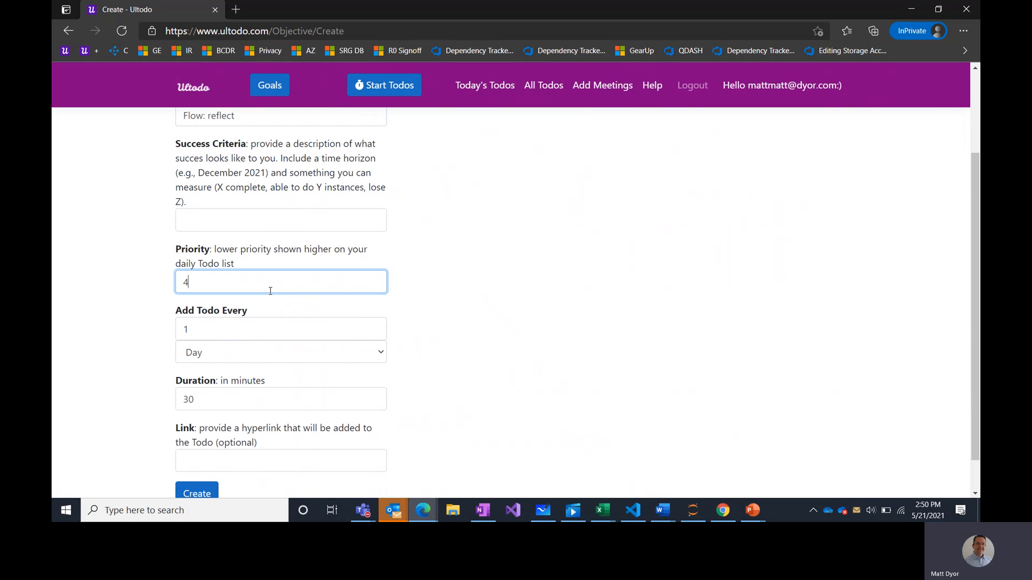
left_click(453, 292)
scroll(448, 295, "down", 1)
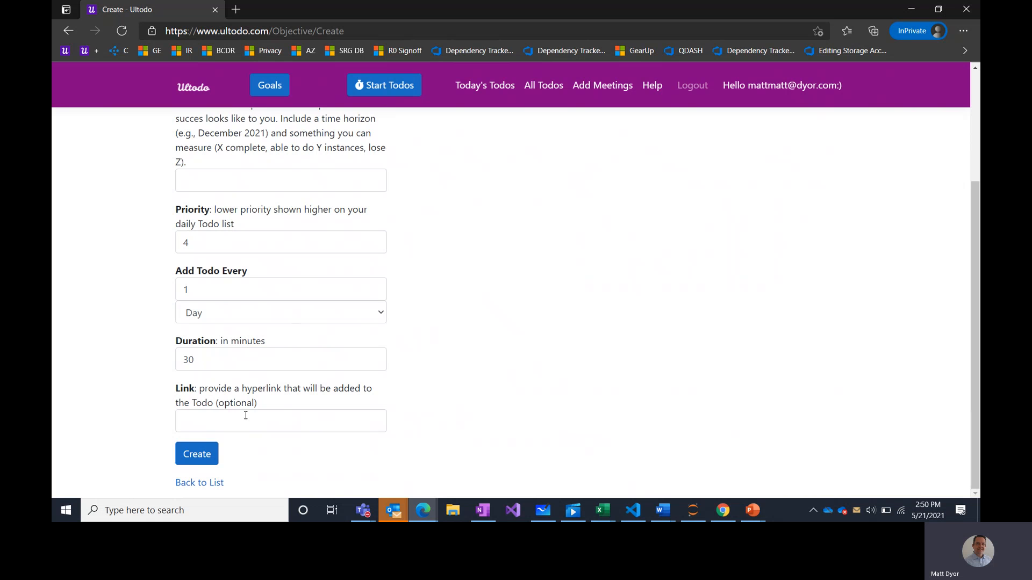
left_click(201, 457)
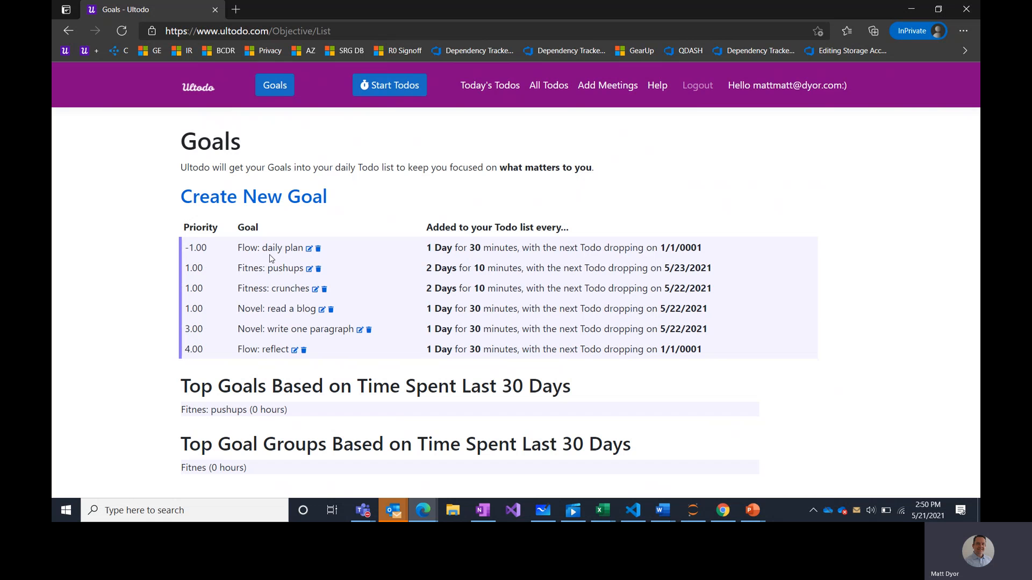
- Load today's todos, listing Flow: daily plan at 3:30 PM and Flow: reflect at 4:53 PM
left_click(374, 85)
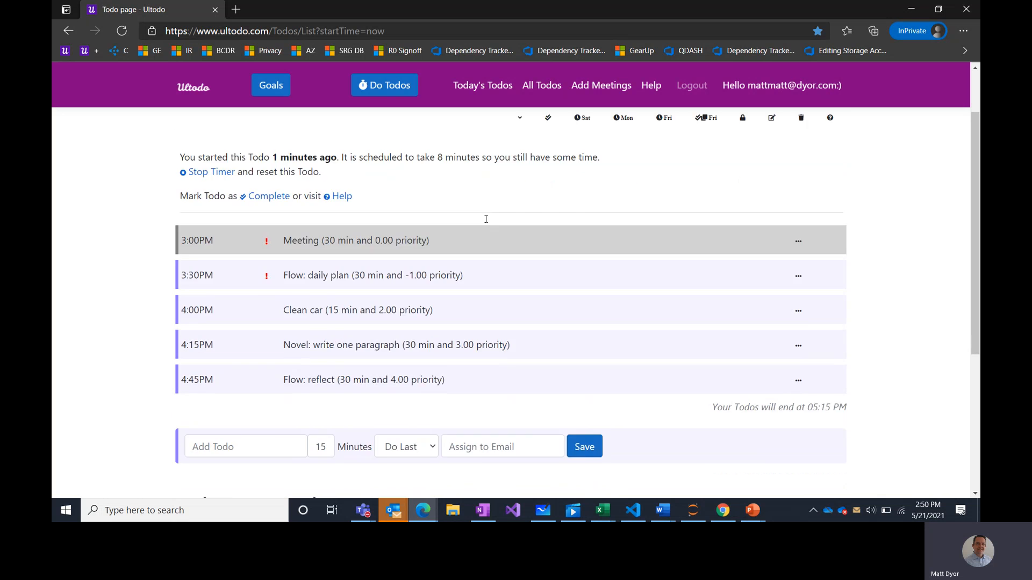
scroll(485, 218, "up", 2)
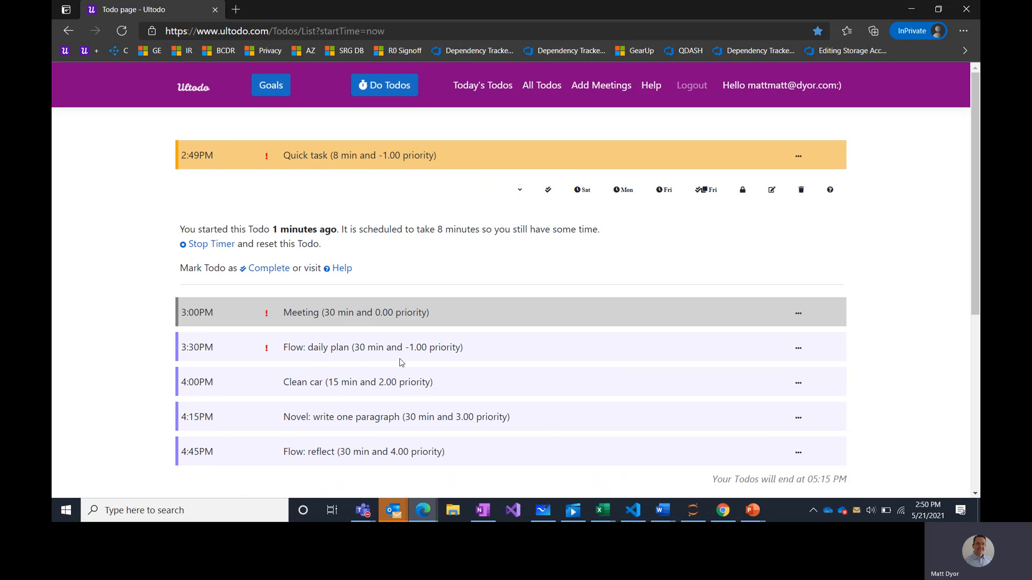
left_click(411, 349)
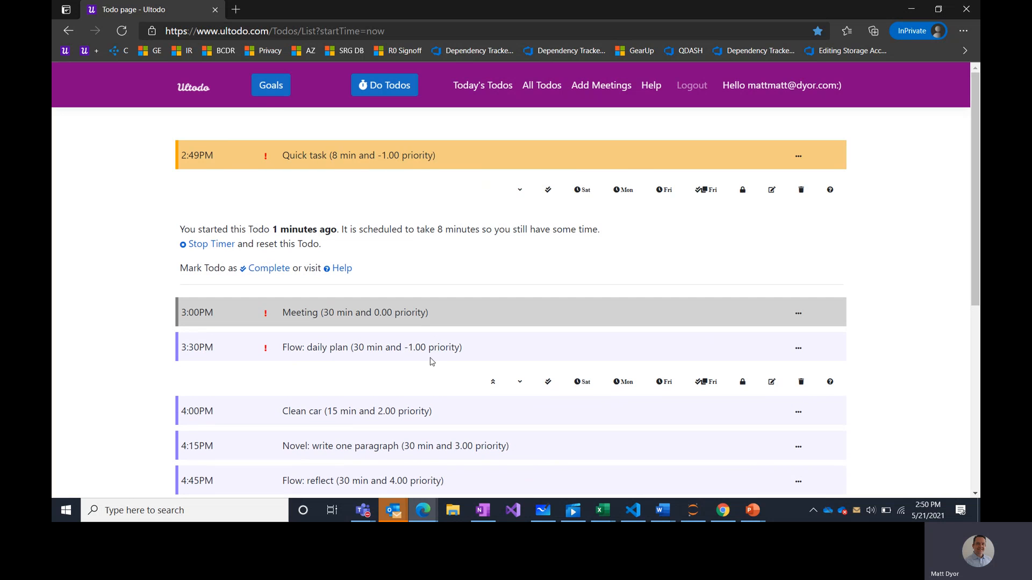
scroll(428, 360, "down", 2)
scroll(461, 259, "up", 3)
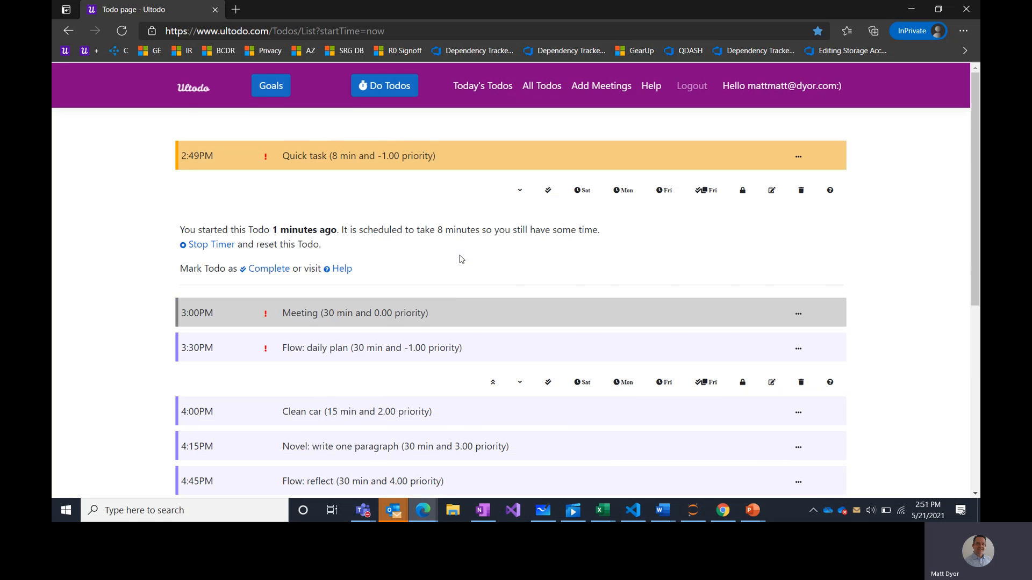
scroll(461, 259, "down", 2)
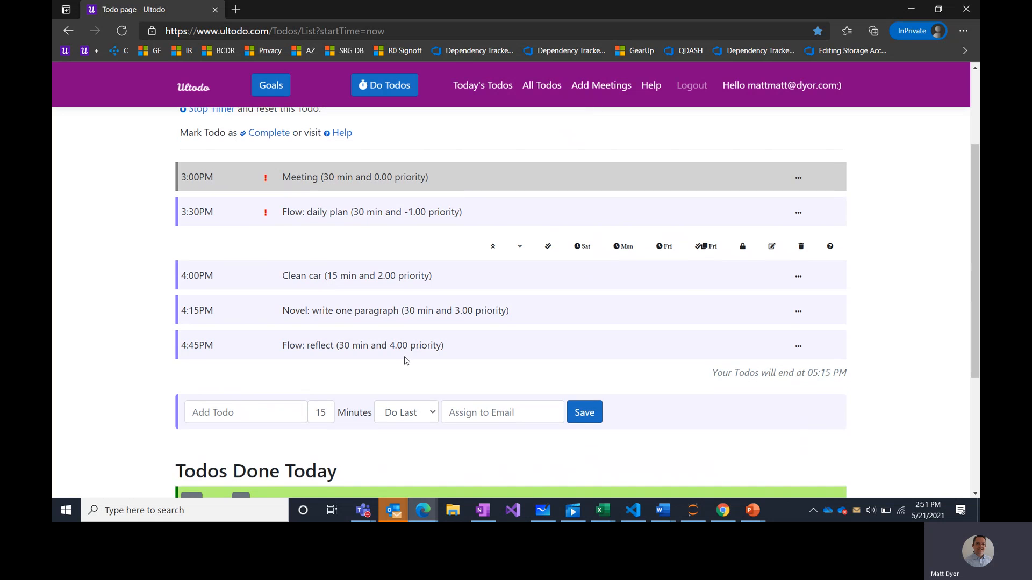
left_click_drag(408, 346, 390, 345)
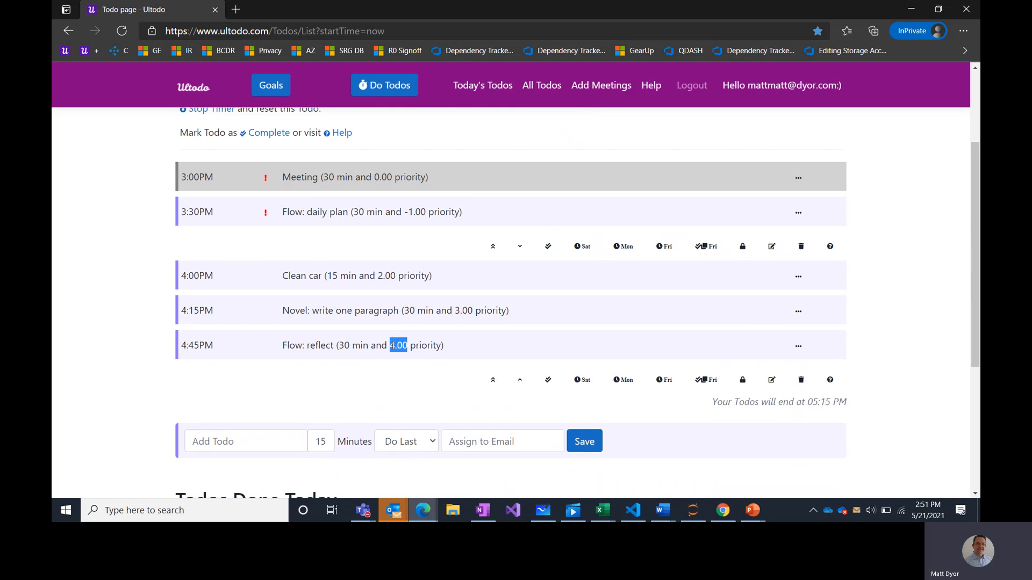
scroll(393, 346, "up", 1)
- Move Flow: daily plan to the top, giving it -2.00 priority right after the meeting
left_click(365, 280)
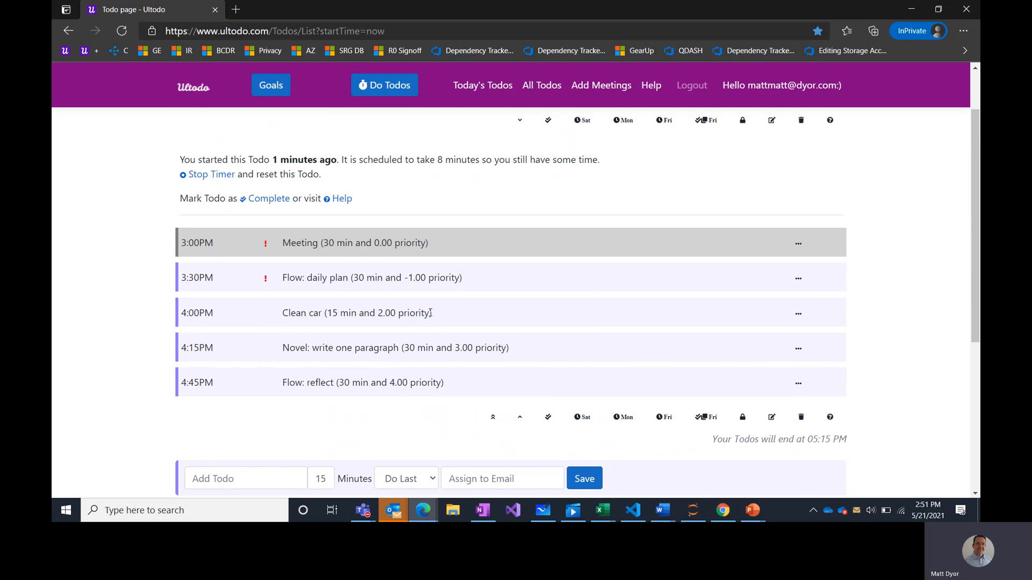
left_click(421, 288)
left_click(492, 312)
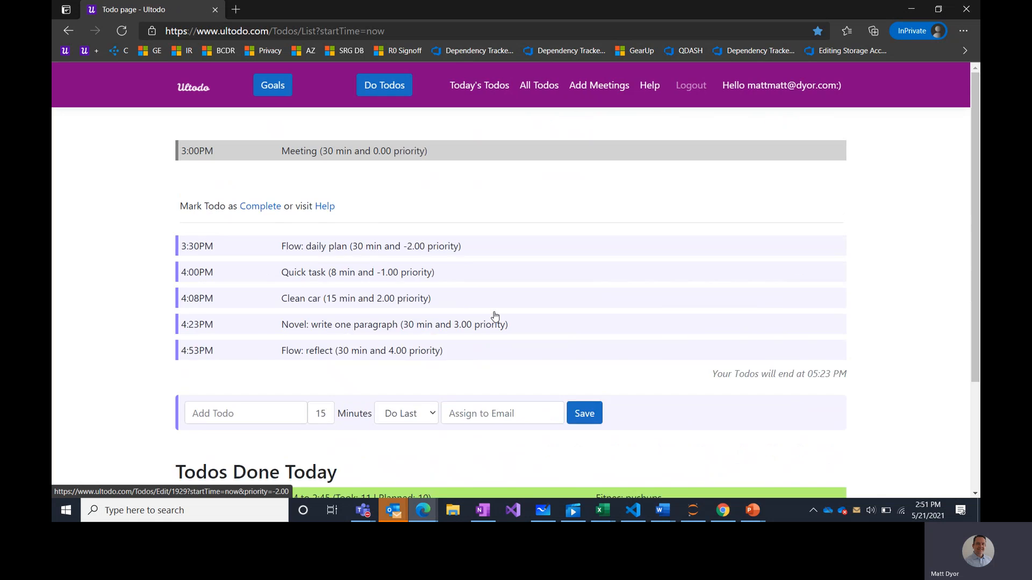
scroll(495, 316, "down", 2)
scroll(495, 316, "up", 3)
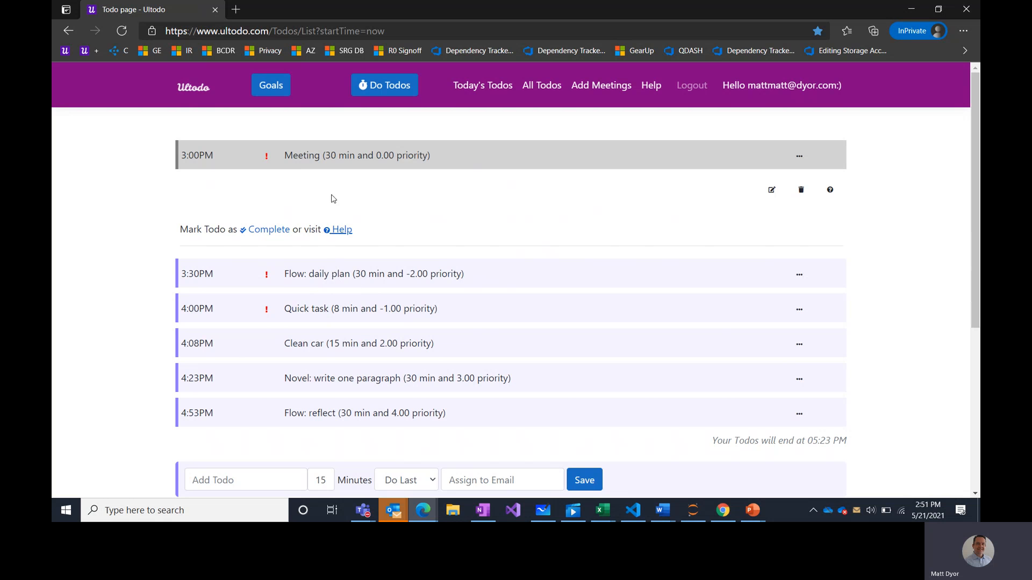
left_click(404, 274)
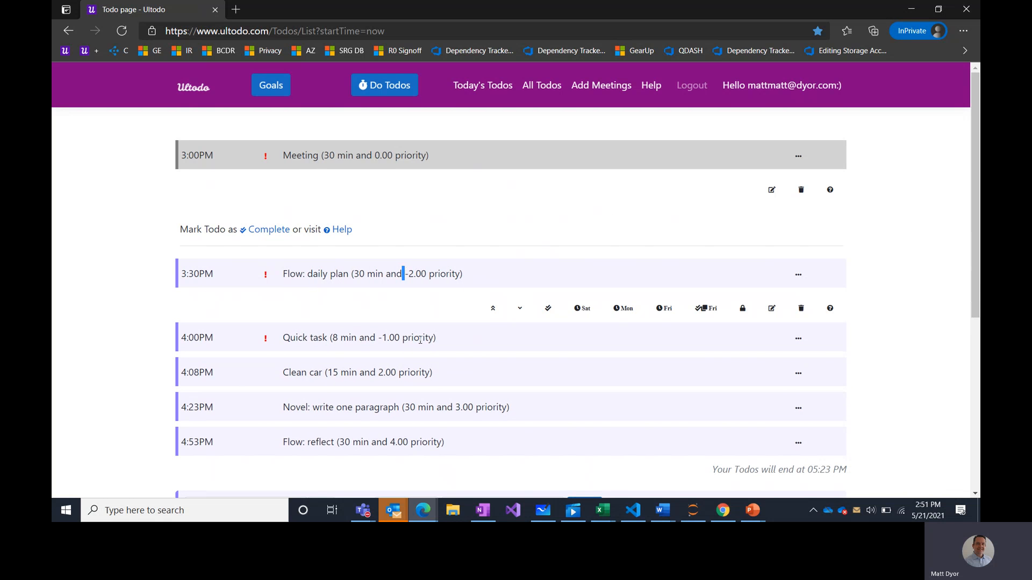
scroll(561, 282, "down", 5)
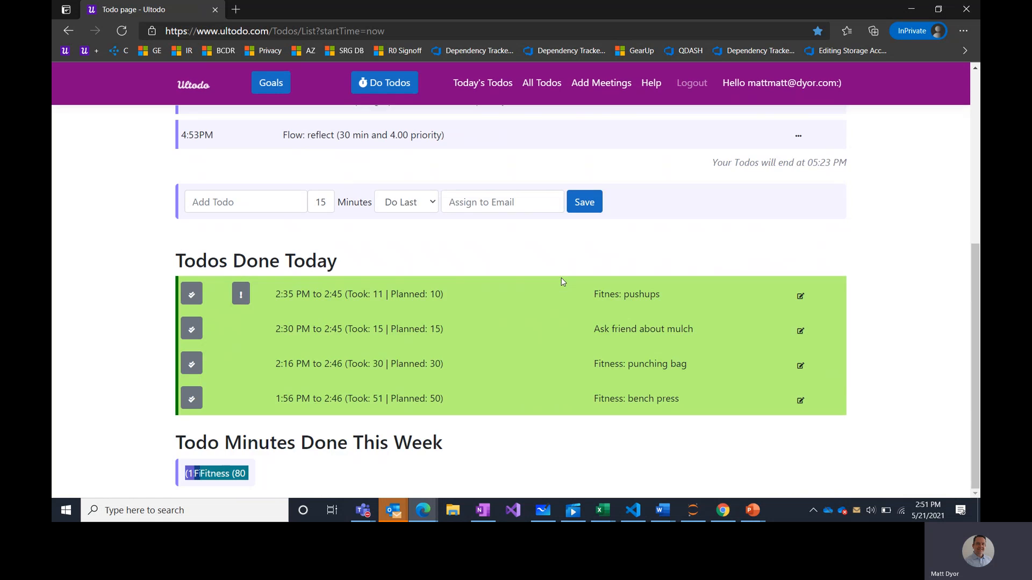
scroll(562, 281, "up", 1)
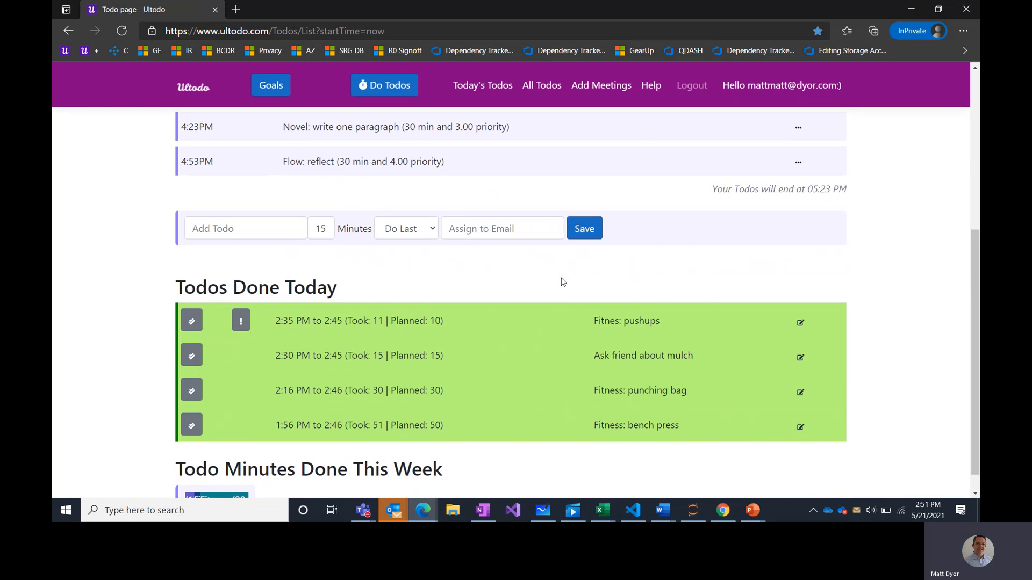
scroll(563, 281, "up", 5)
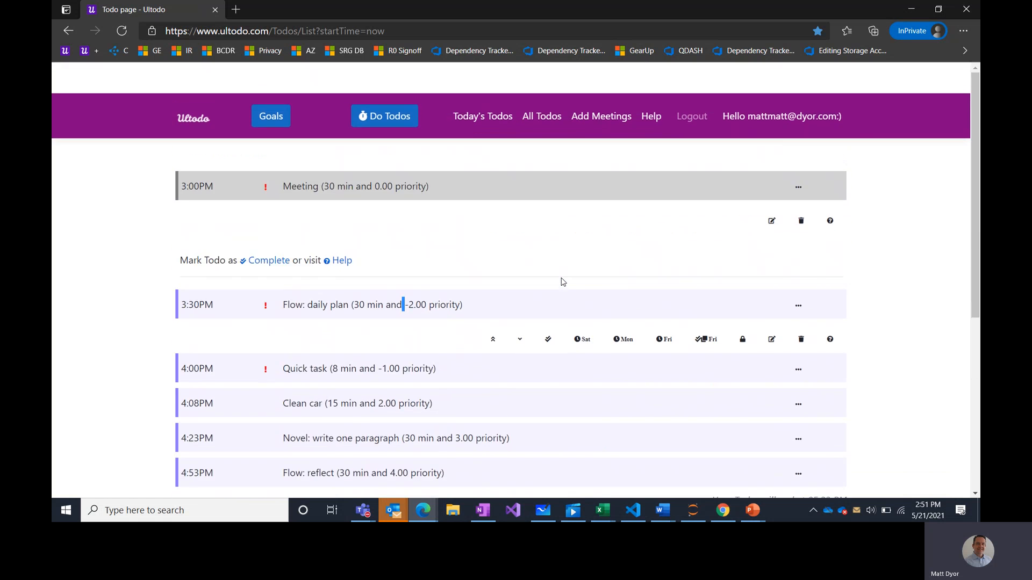
scroll(563, 282, "down", 1)
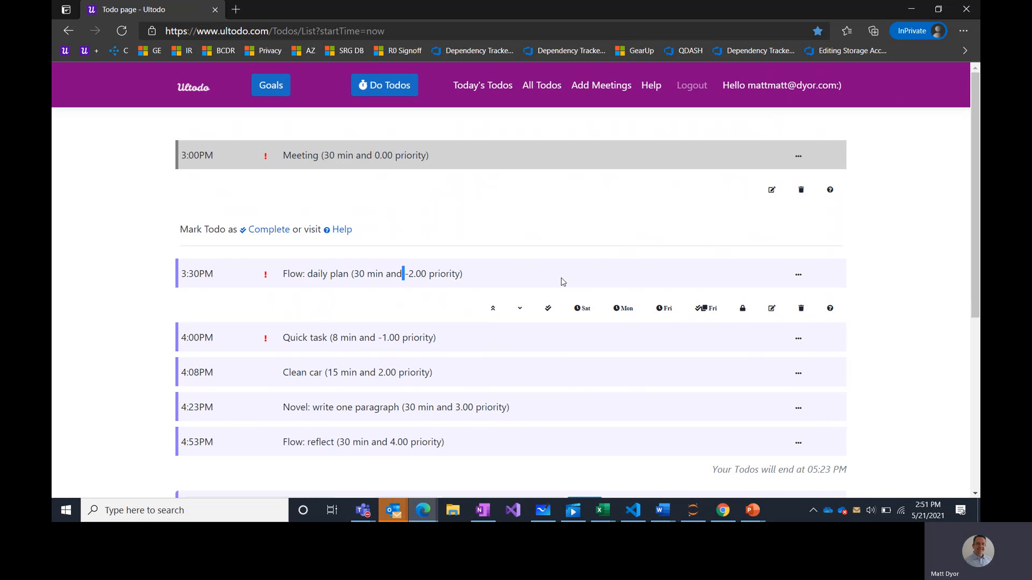